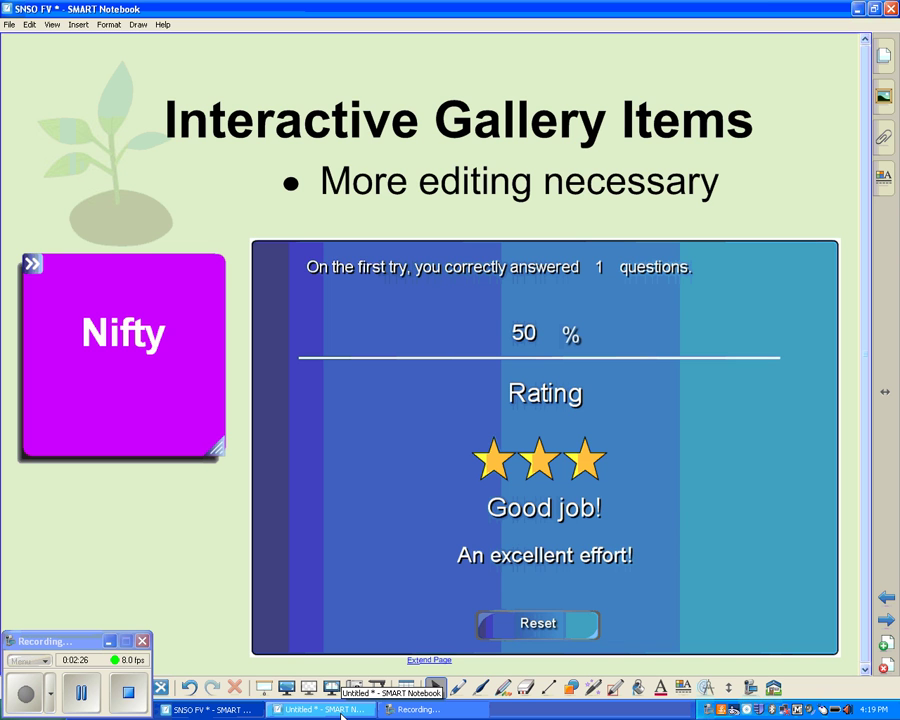
Step: Switch to the Untitled notebook and draw a horizontal right-pointing arrow in the page's upper-right area
left_click(341, 712)
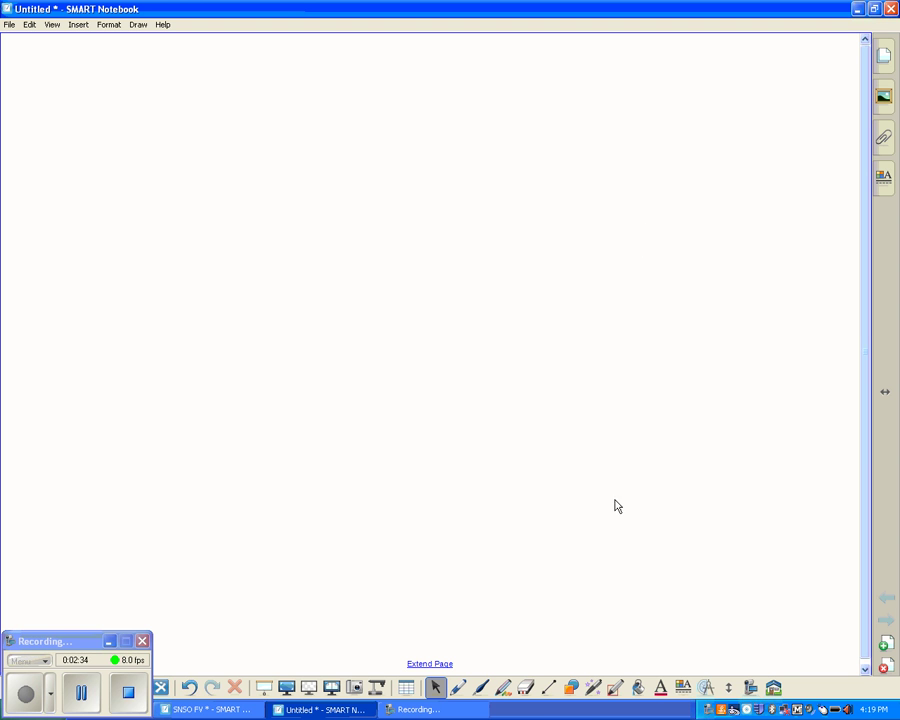
left_click(548, 687)
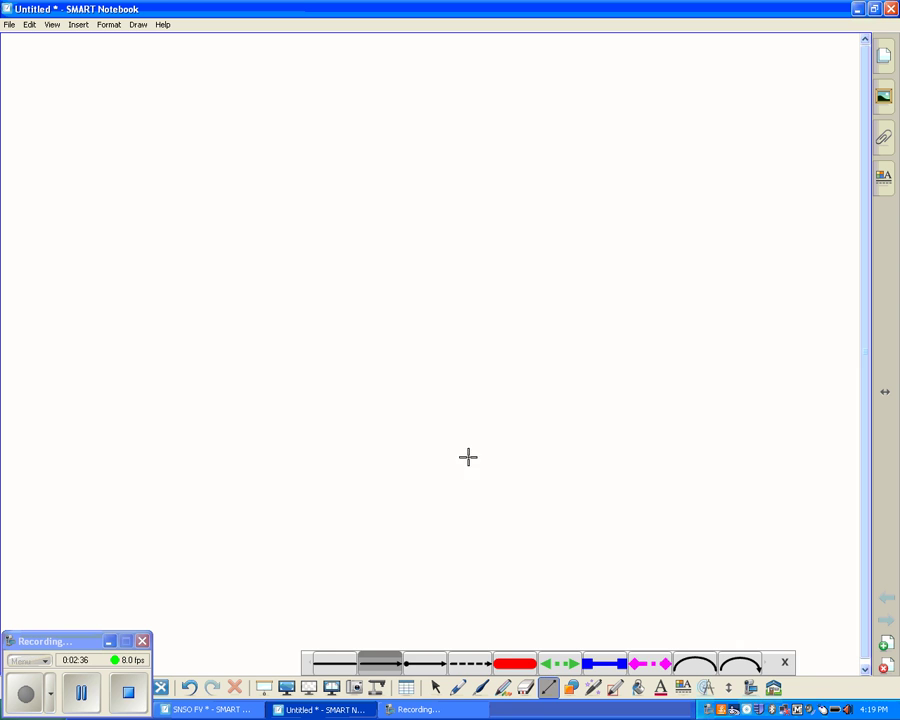
left_click_drag(666, 92, 845, 92)
left_click(436, 687)
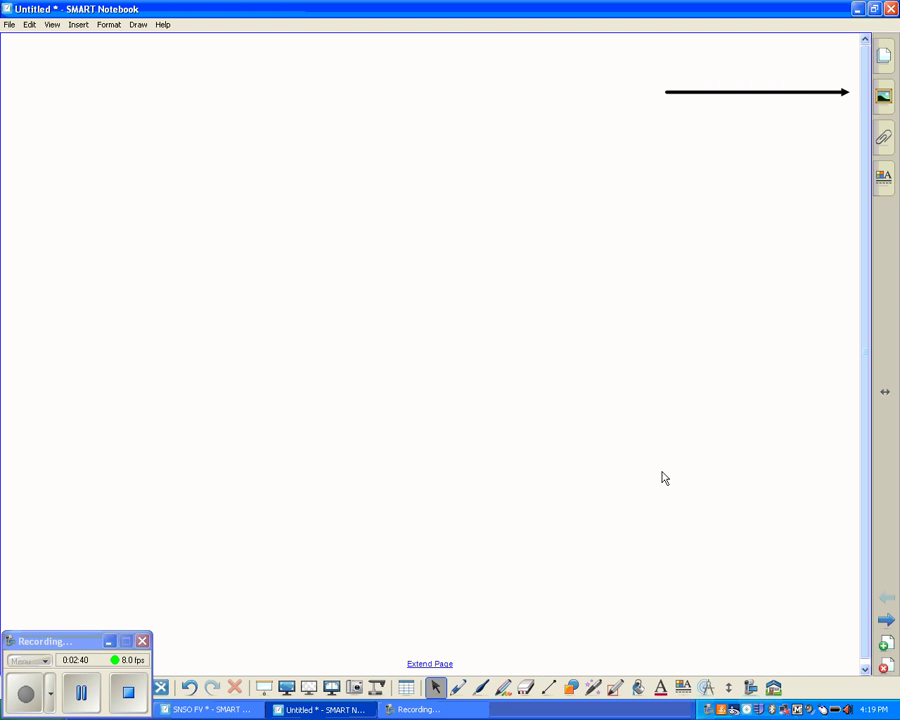
Step: Open the Gallery, collapse the picture results and browse the Lesson Activity Toolkit 2.0 folder
left_click(884, 96)
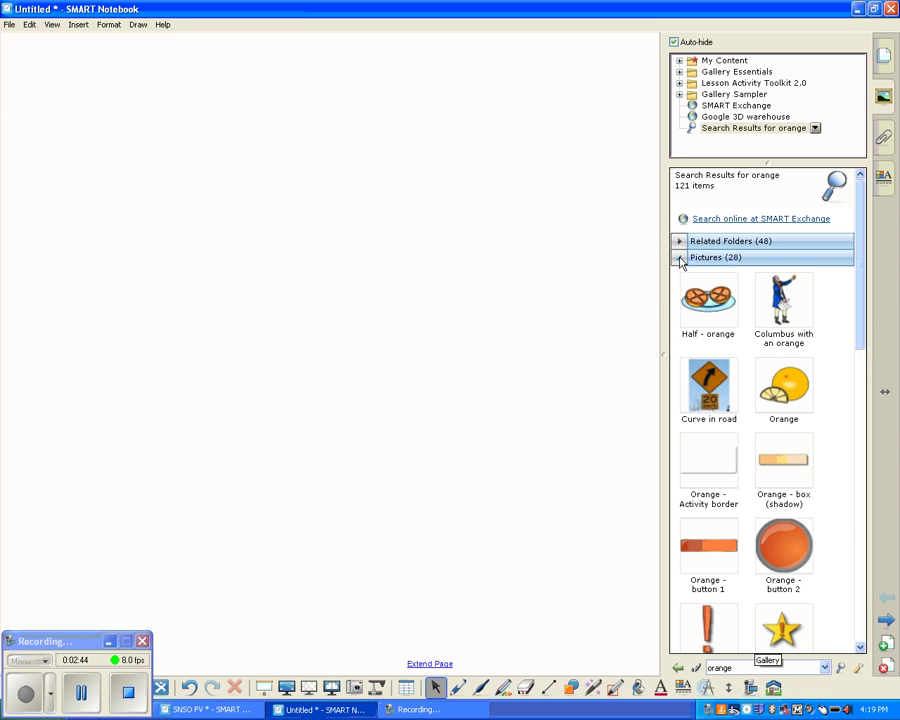
left_click(679, 258)
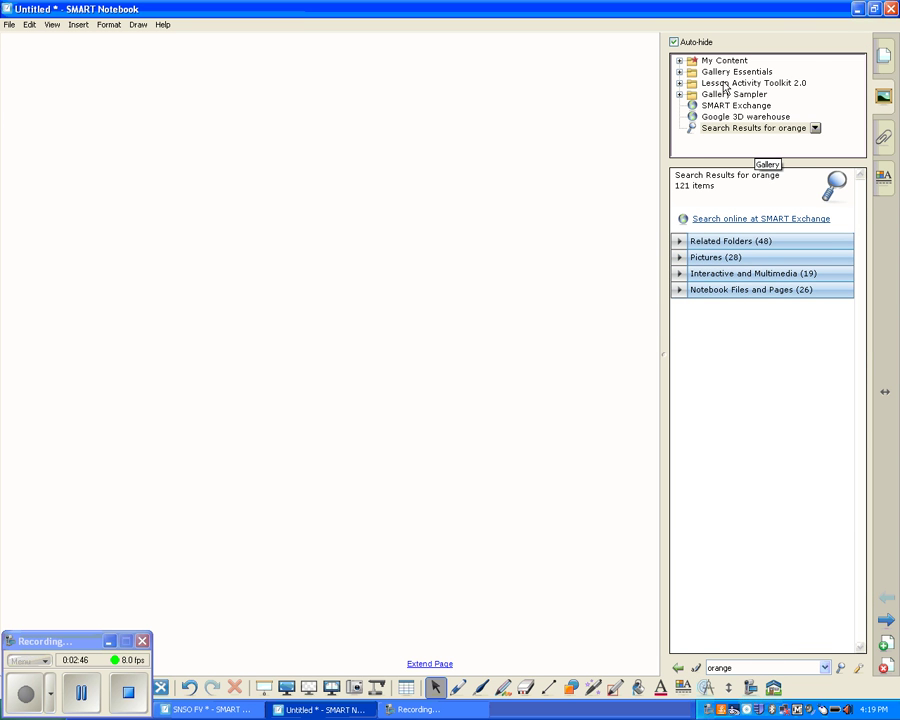
left_click(726, 84)
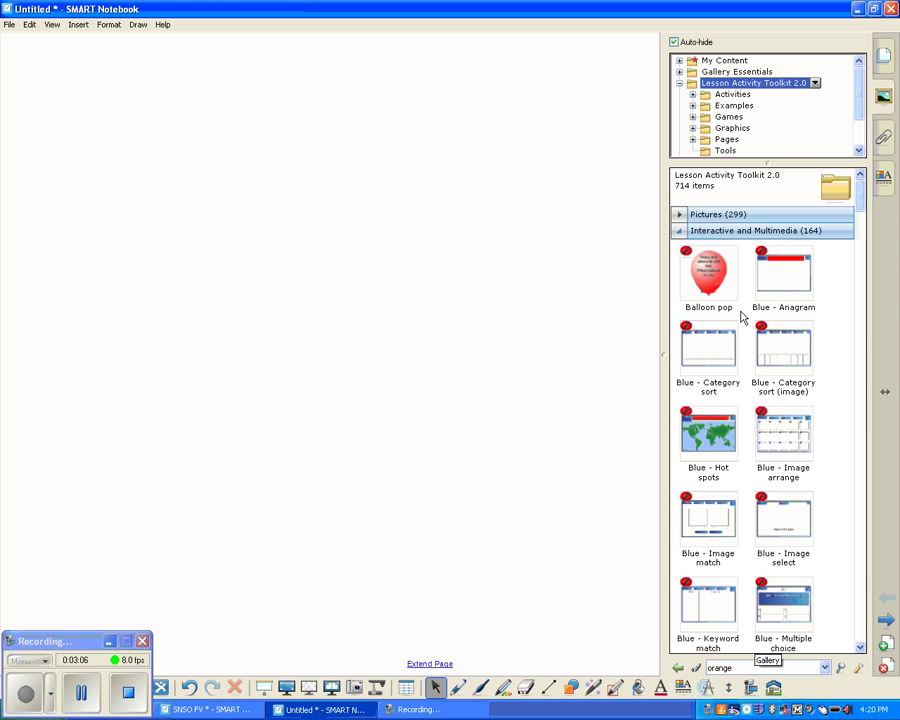
Step: Search the Gallery for "apple" and add the "Fourth - apple" picture to the page
left_click(740, 667)
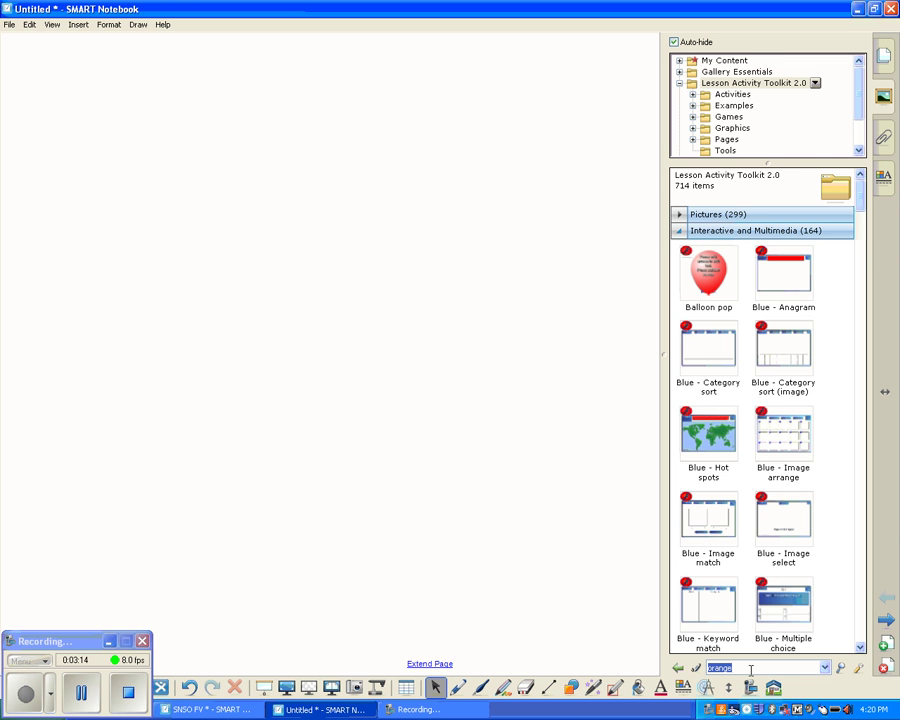
type("apple")
key("Return")
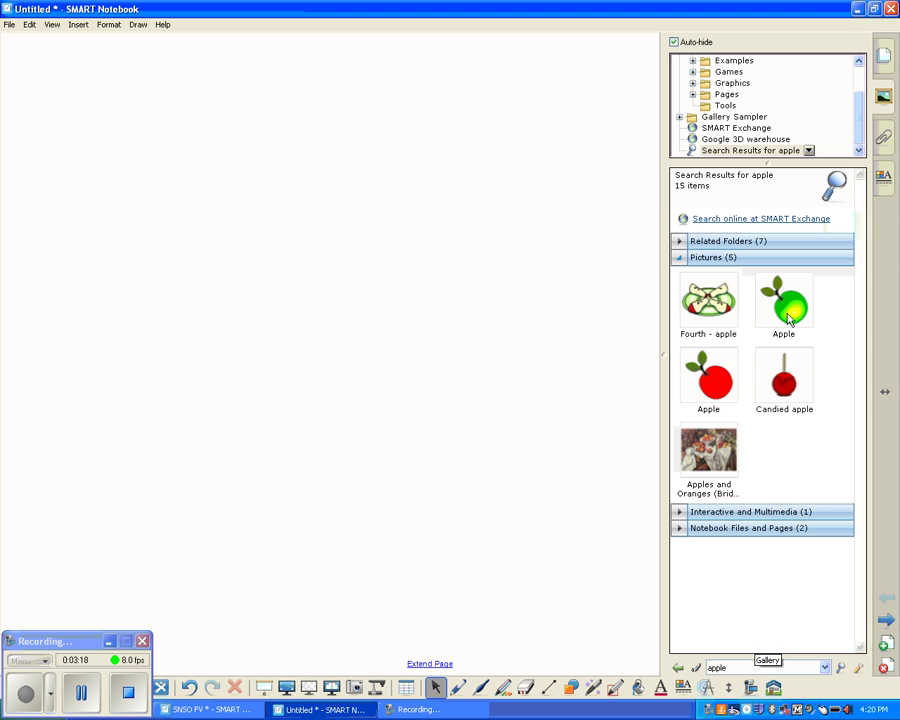
double_click(730, 310)
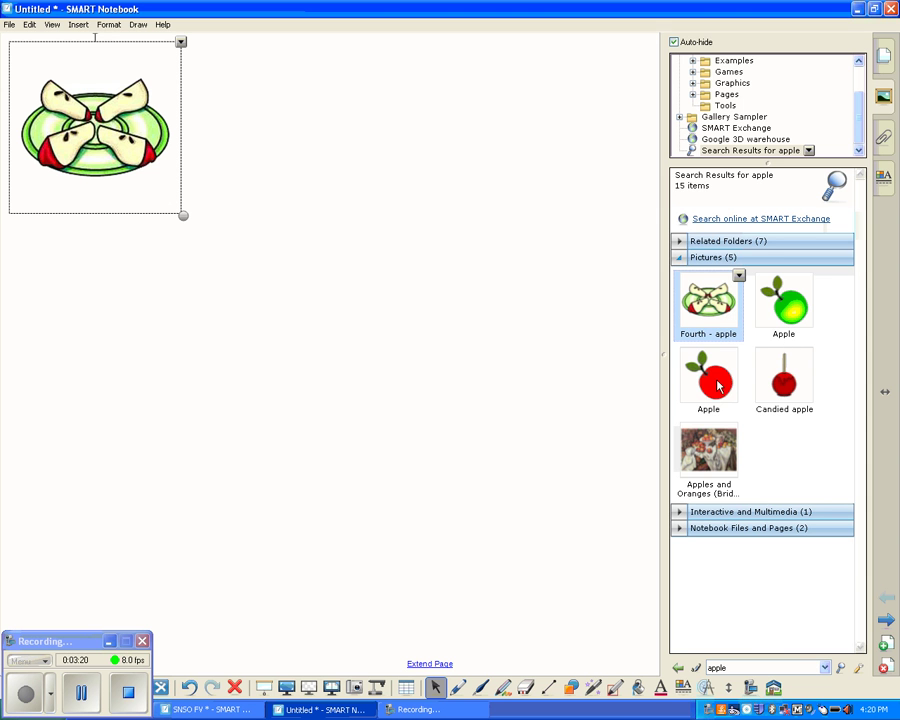
left_click(442, 301)
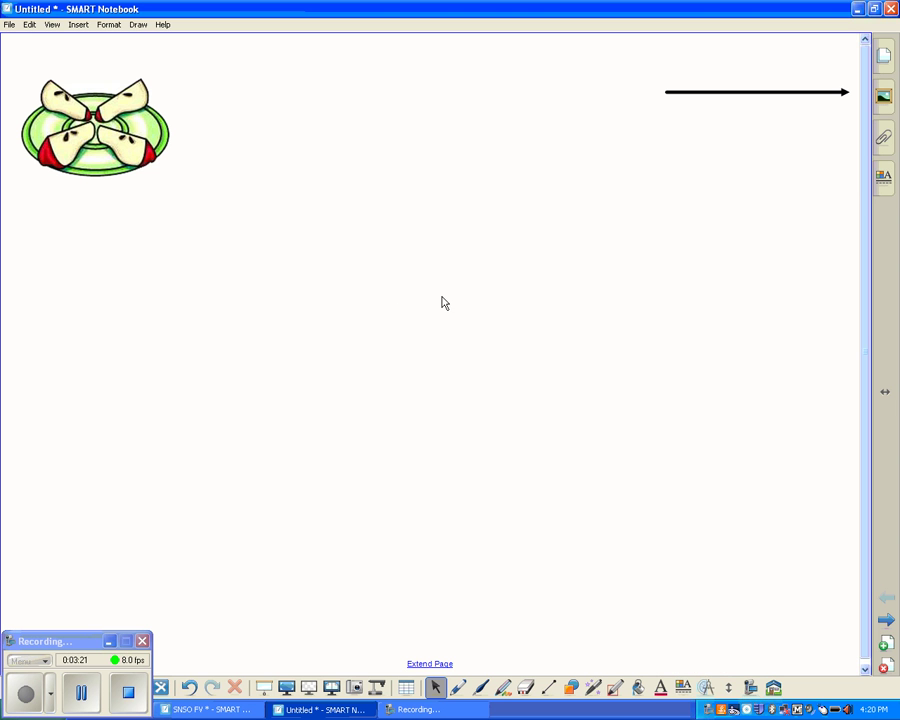
Step: Add the red Apple picture from the Gallery's search results to the page
left_click(884, 100)
double_click(708, 378)
left_click(350, 286)
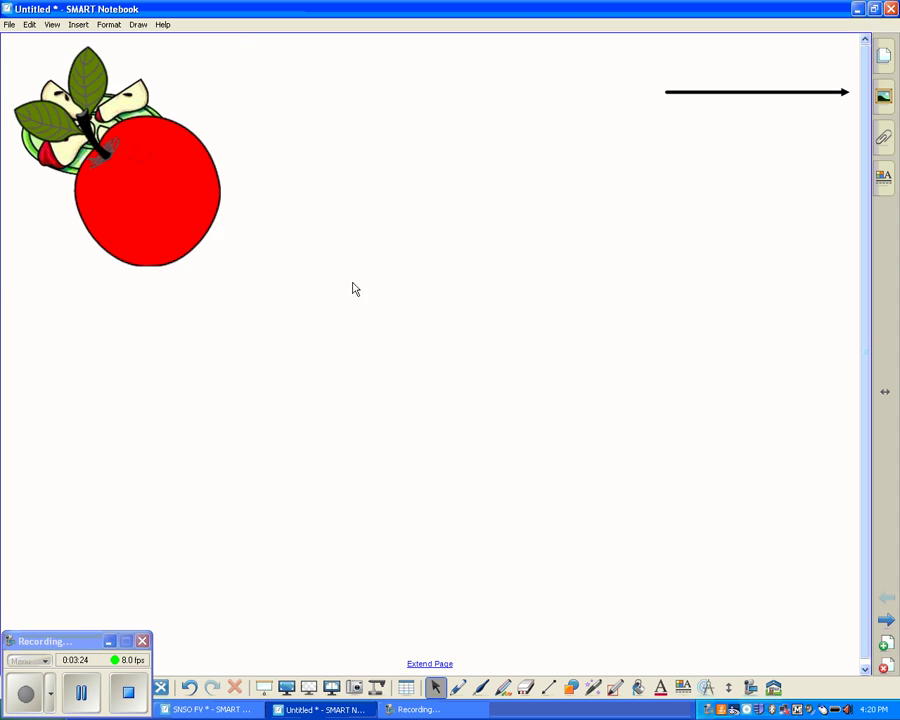
Step: Shrink the red apple and arrange it beside the plate of apple slices, with a gap between them
left_click_drag(118, 159, 229, 207)
left_click_drag(454, 338, 440, 273)
left_click(458, 309)
left_click_drag(143, 188, 205, 276)
left_click_drag(384, 212, 423, 219)
left_click_drag(193, 213, 208, 220)
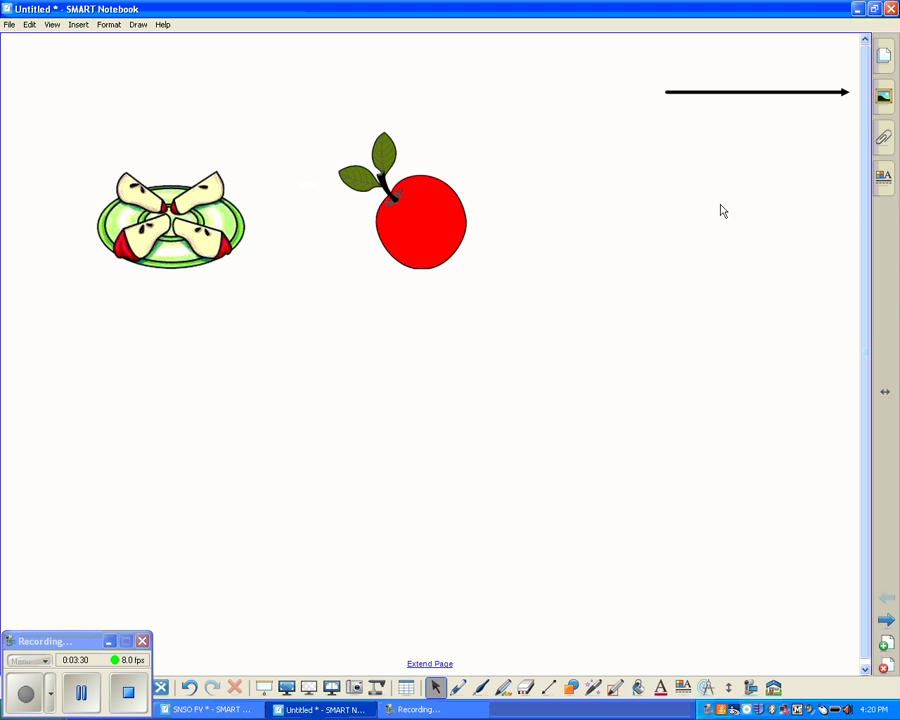
Step: Add the Balloon pop item from Lesson Activity Toolkit 2.0 and position it over the plate of apple slices
left_click(884, 100)
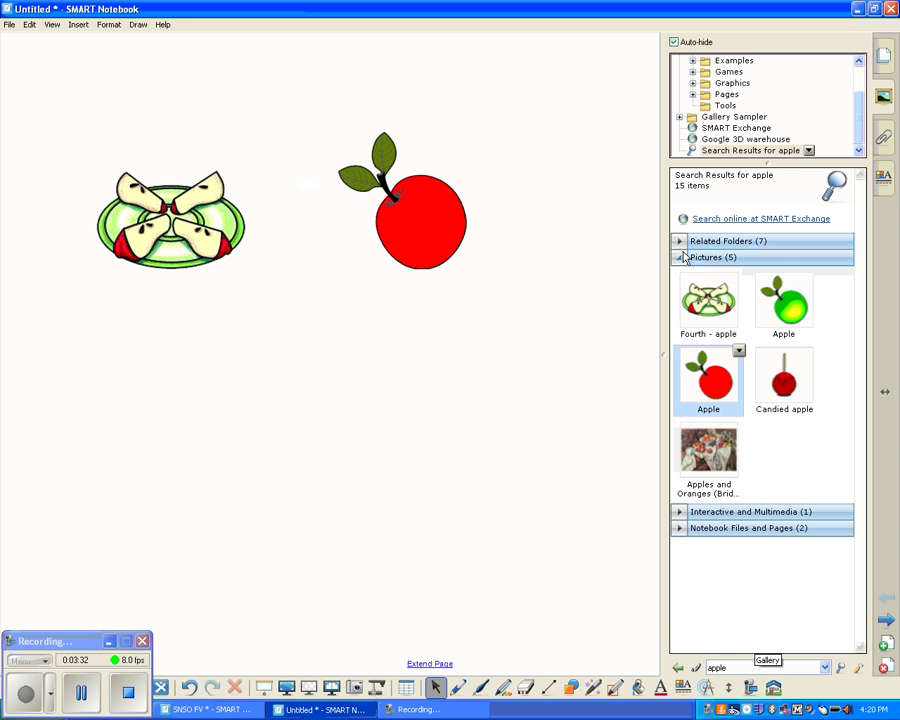
scroll(862, 130, "up", 3)
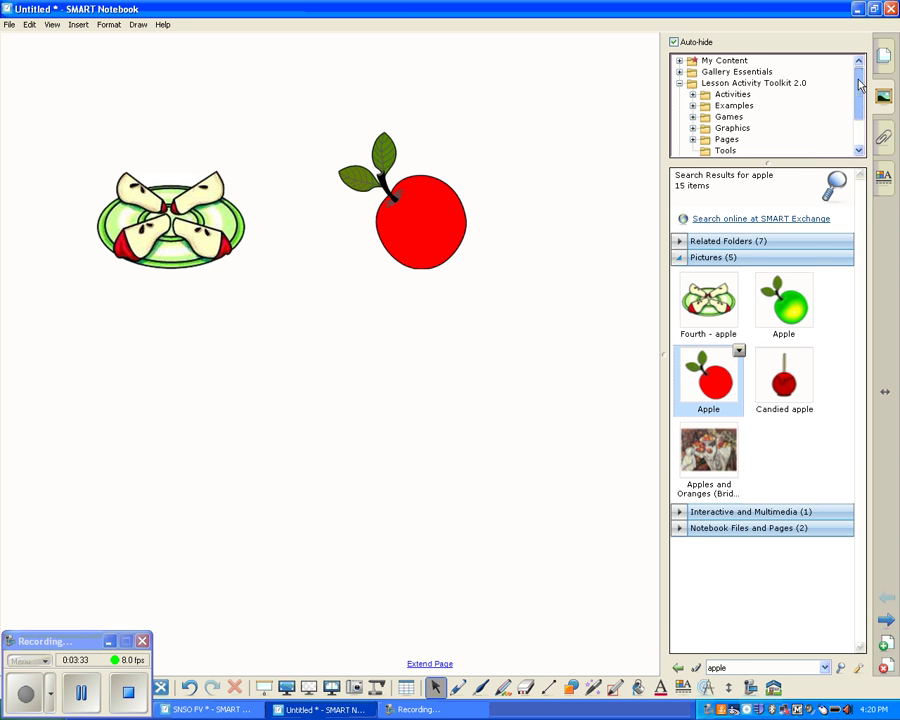
left_click(740, 84)
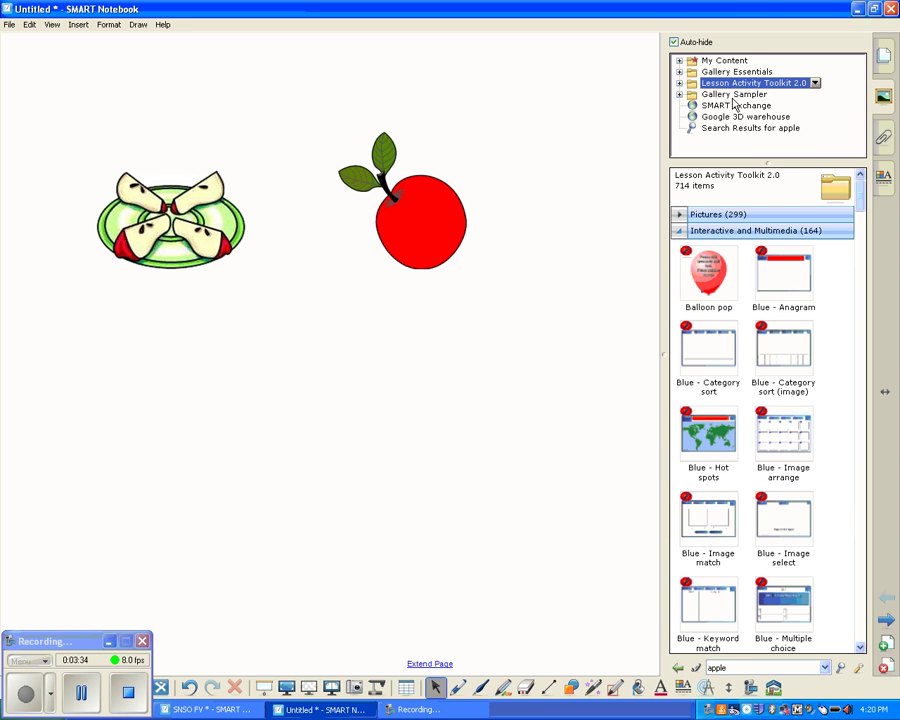
double_click(712, 272)
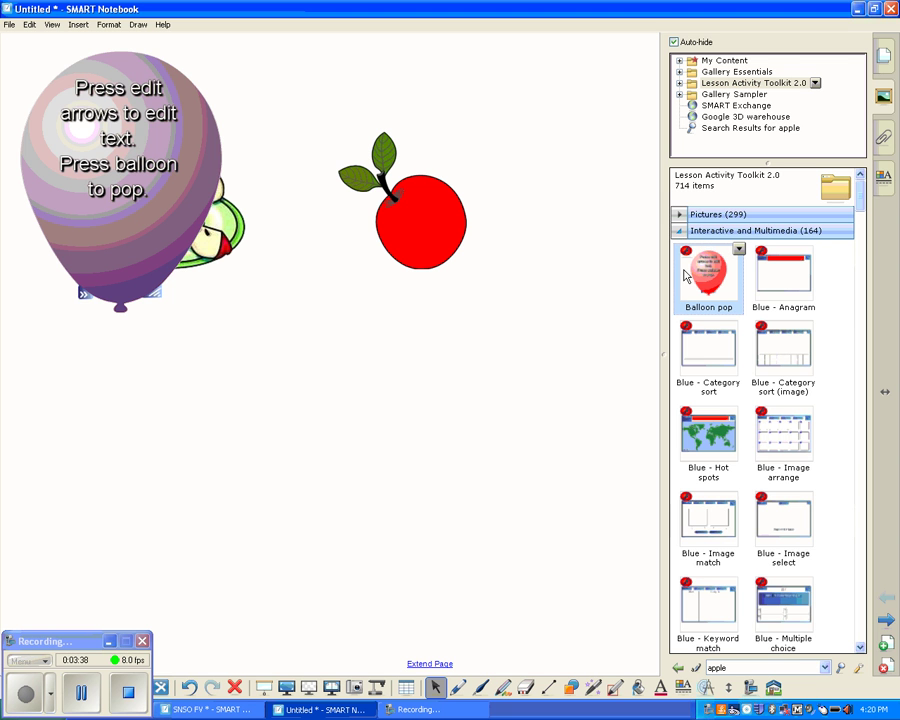
left_click(126, 246)
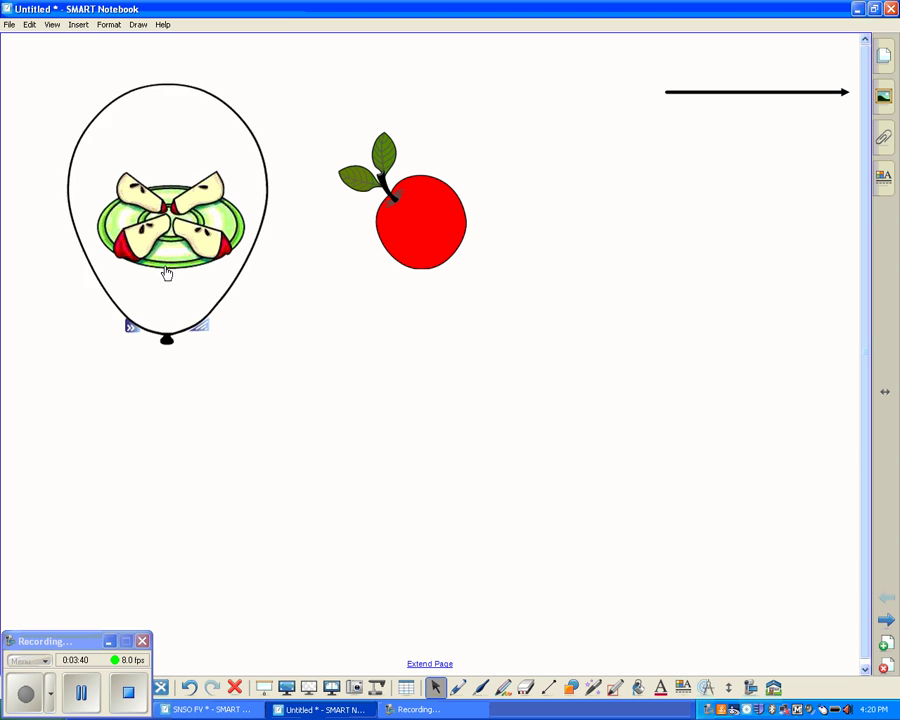
left_click(171, 311)
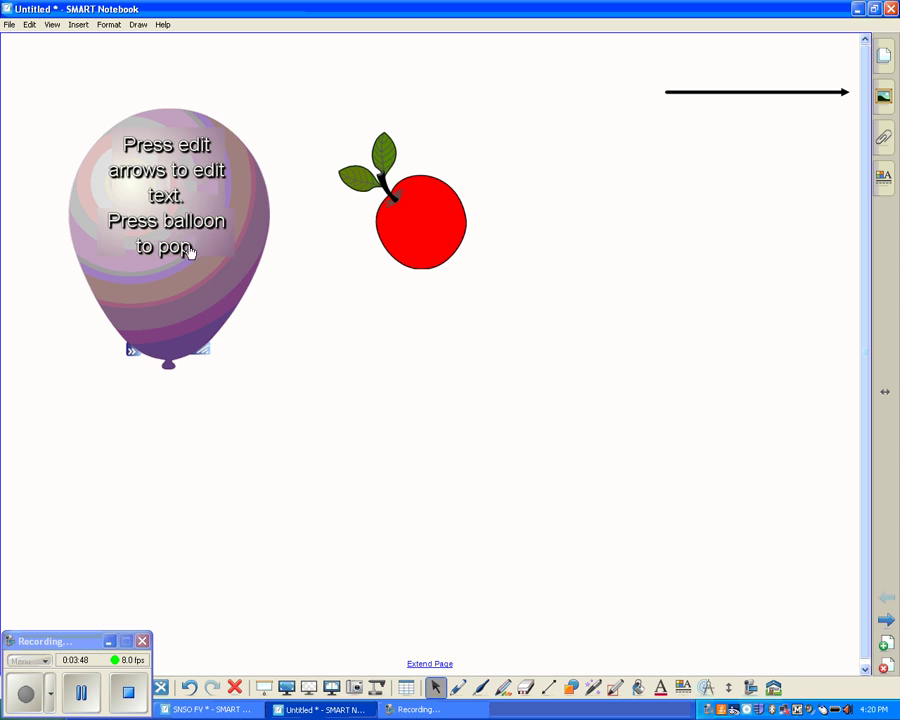
Step: Test popping and restoring the balloon, and resize it slightly smaller while still covering the plate
left_click(182, 316)
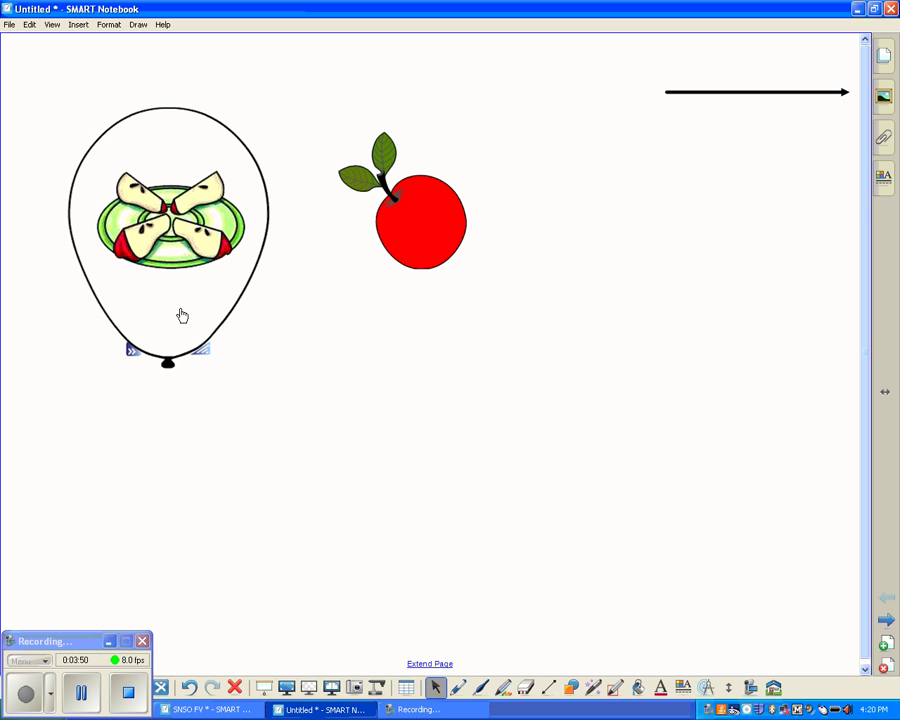
left_click(182, 316)
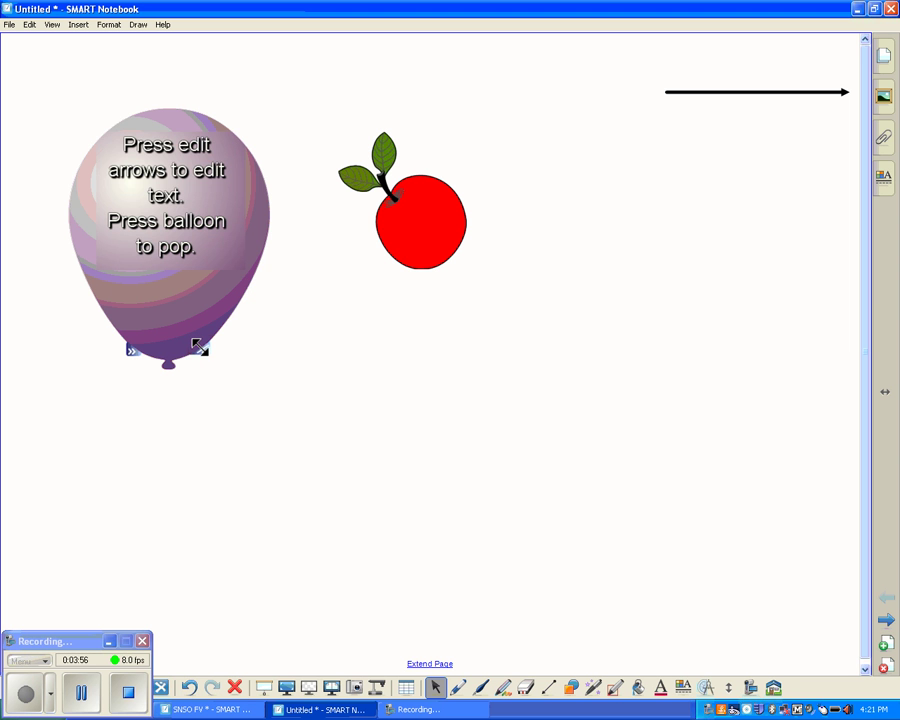
left_click_drag(202, 347, 306, 424)
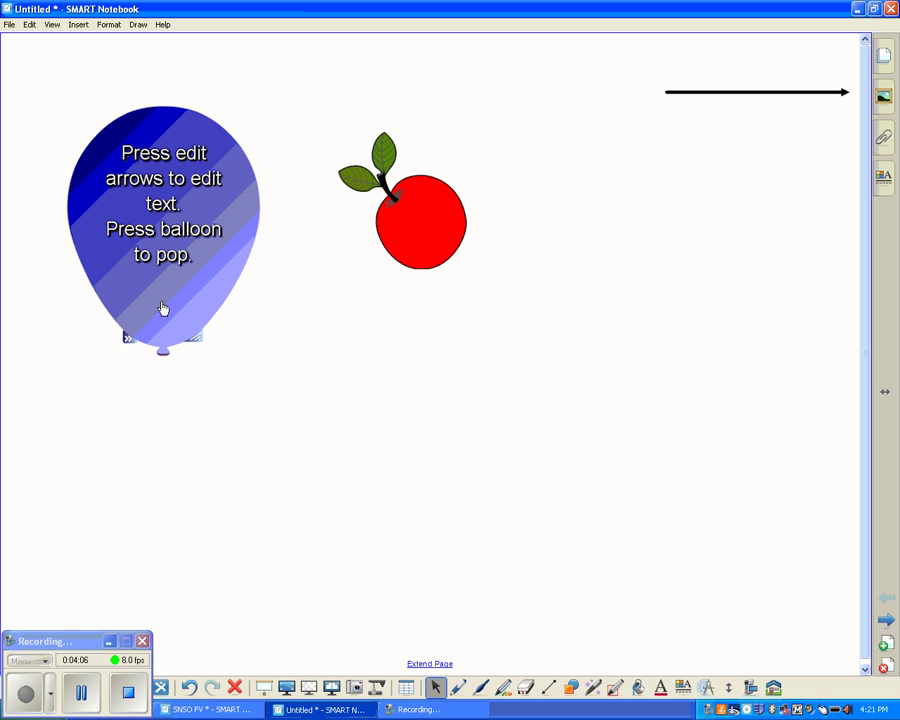
Step: Replace the balloon's text with "Click to see a picture of an apple" and finish editing it
left_click_drag(203, 255, 97, 147)
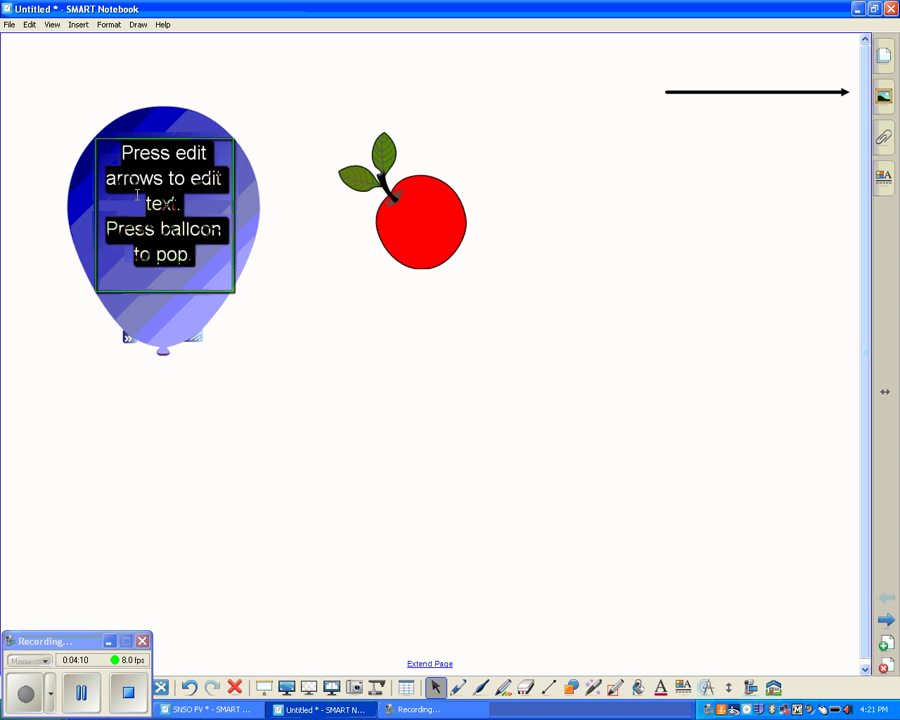
key("Delete")
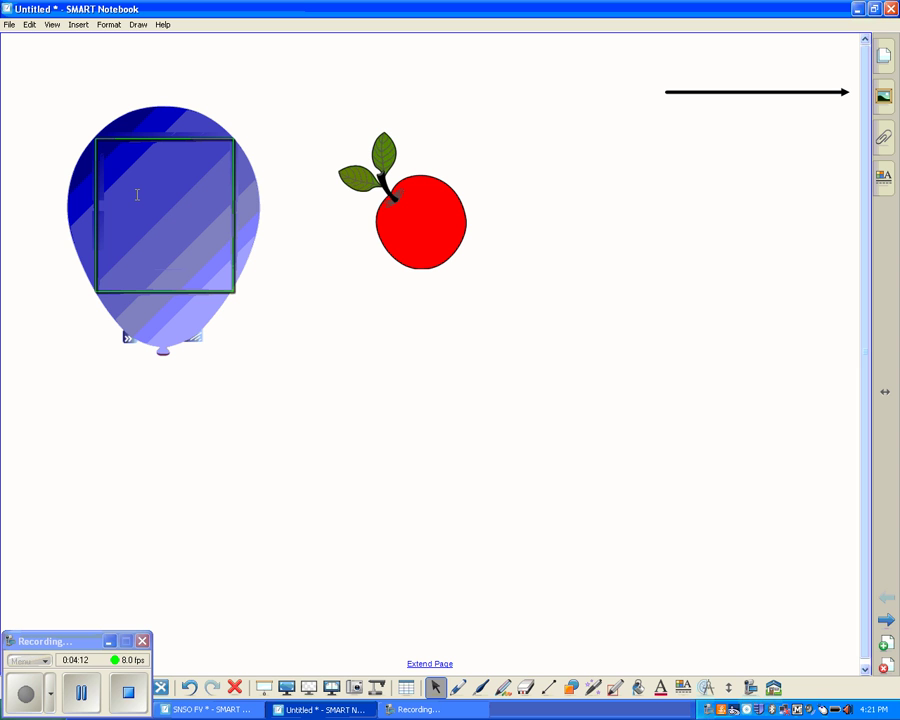
type("Click to see a picture of a")
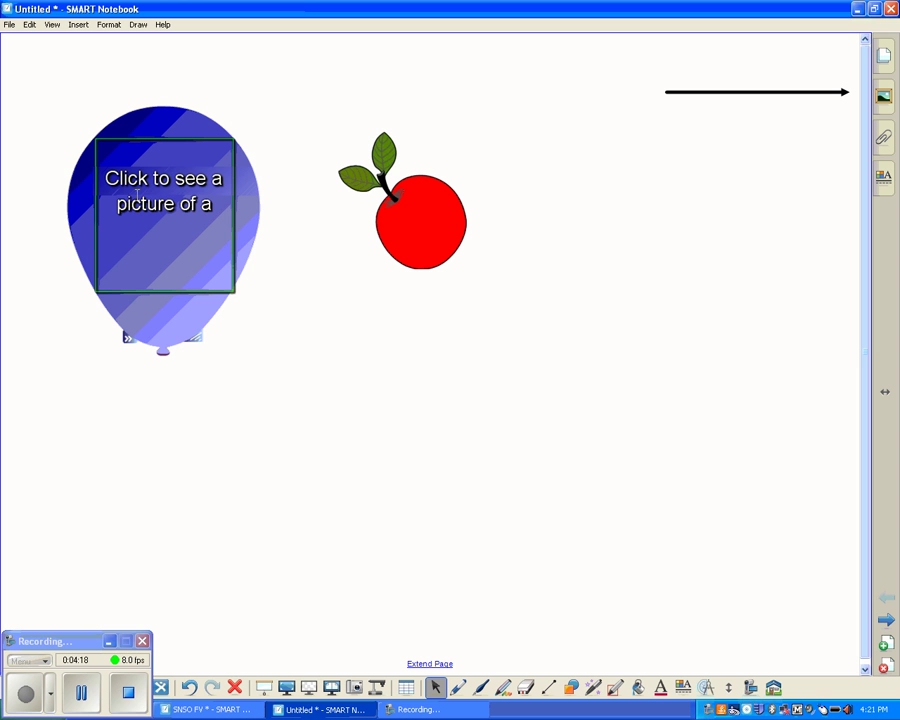
type("n apple")
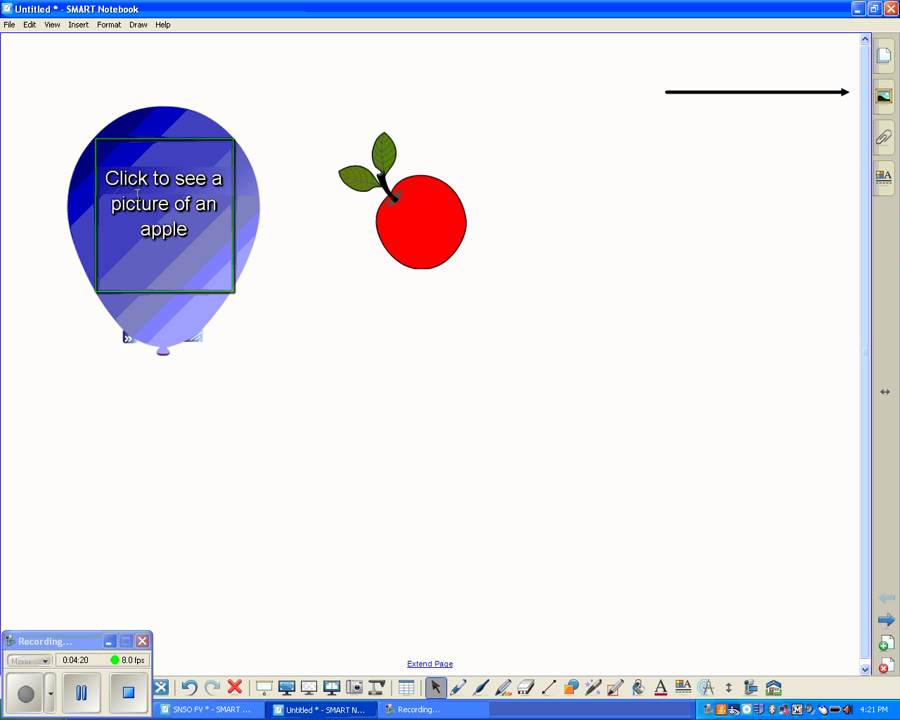
left_click(128, 344)
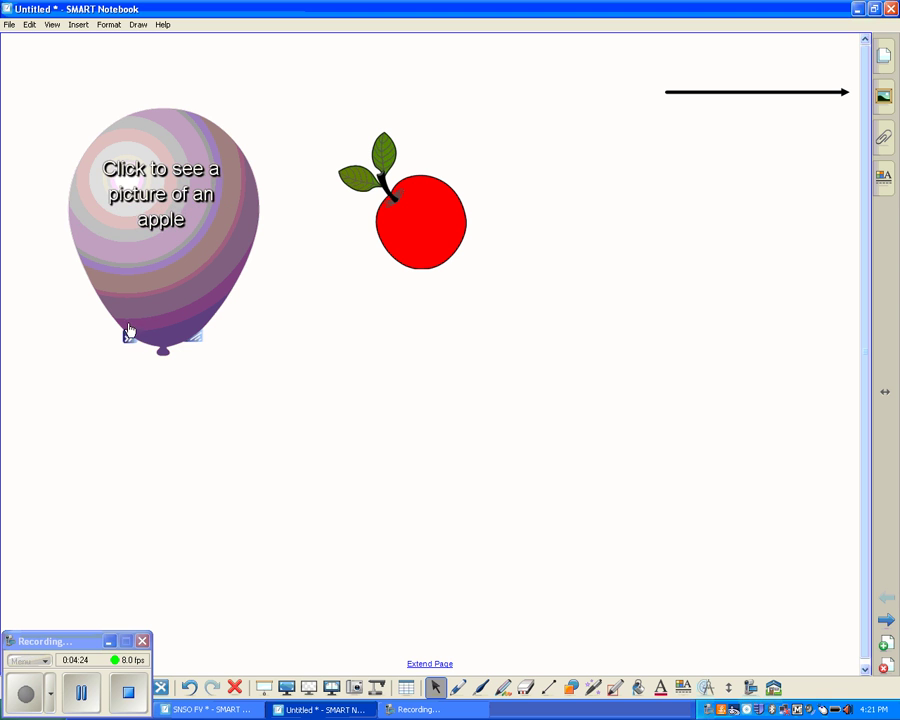
Step: Centre the balloon over the plate of apple slices and test popping and restoring it
left_click(174, 260)
left_click(168, 296)
left_click(180, 315)
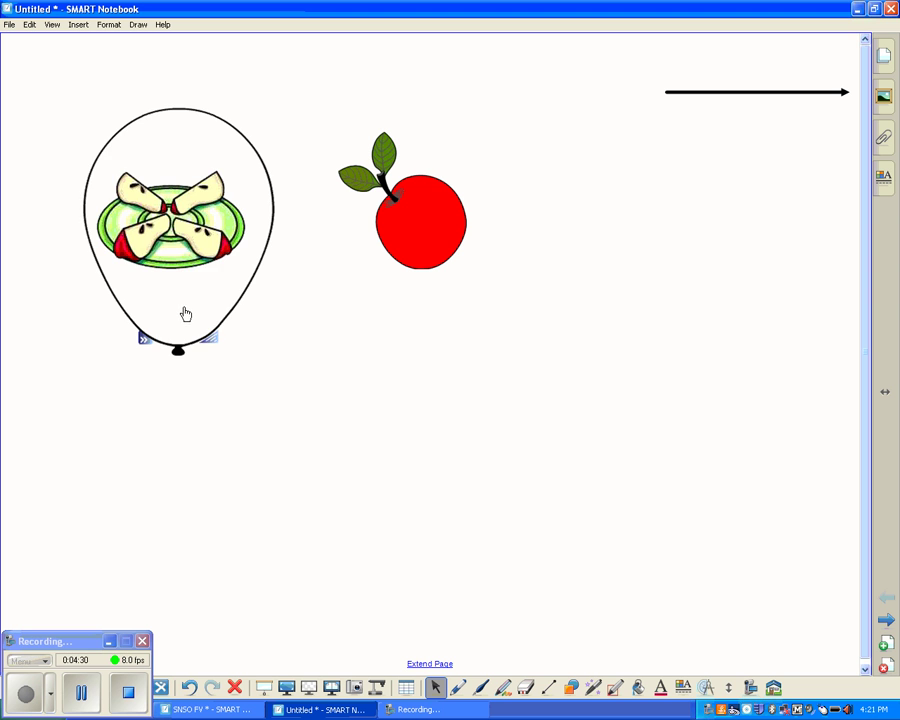
left_click(185, 314)
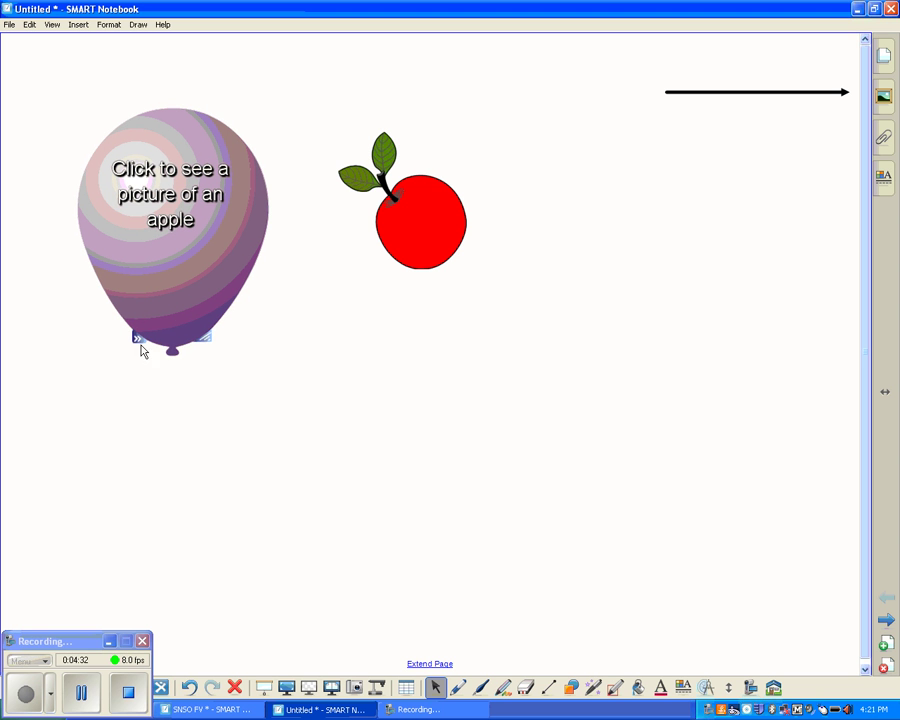
Step: Clone the balloon and place the copy over the red apple
right_click(141, 333)
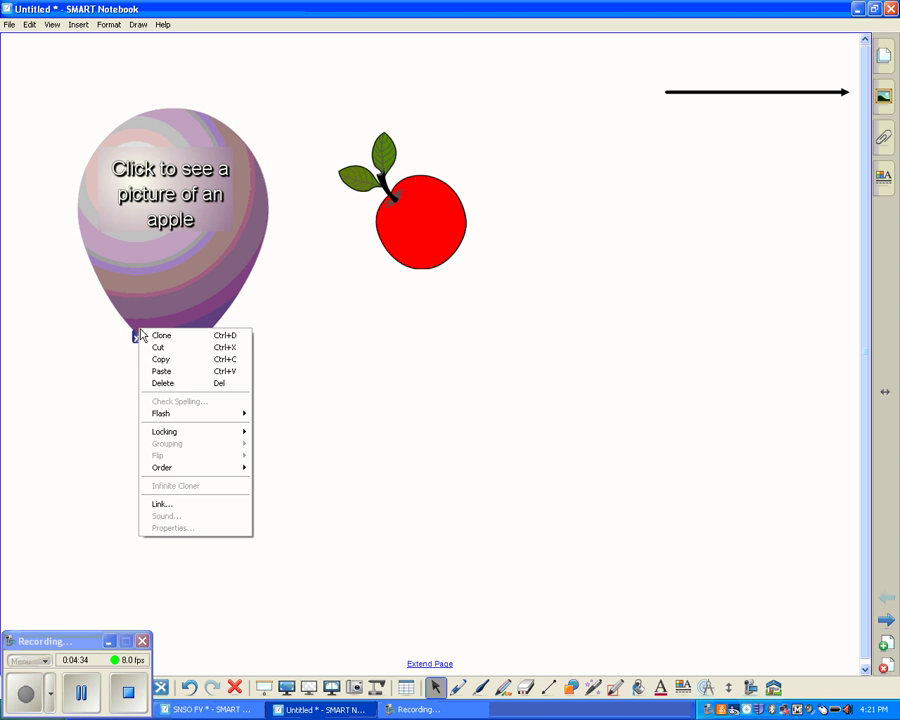
left_click(179, 343)
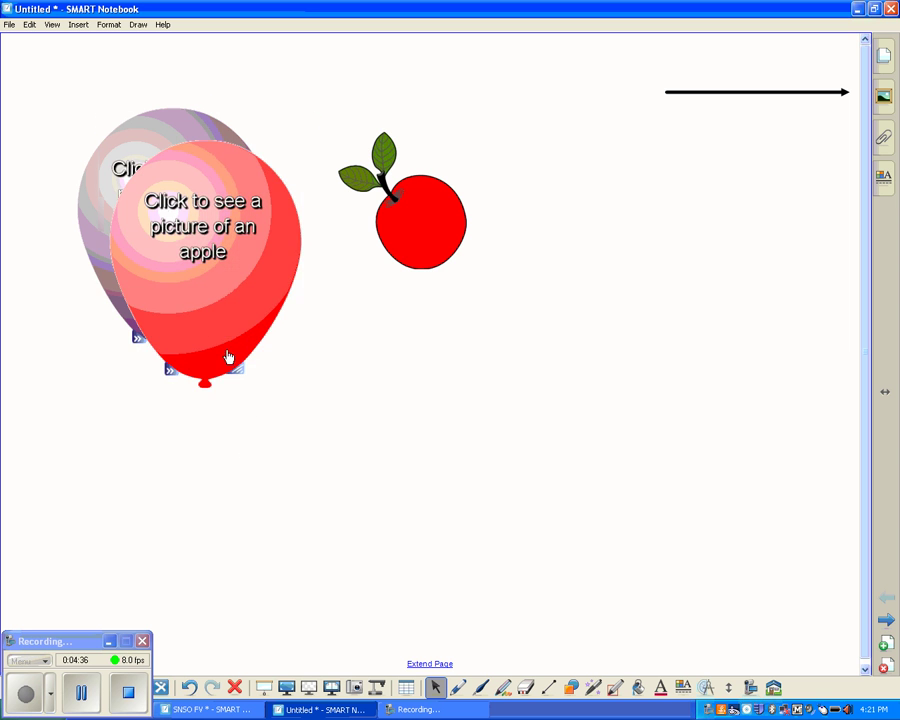
mouse_move(204, 369)
left_mouse_down()
mouse_move(410, 362)
mouse_move(413, 327)
left_mouse_up()
left_click(413, 327)
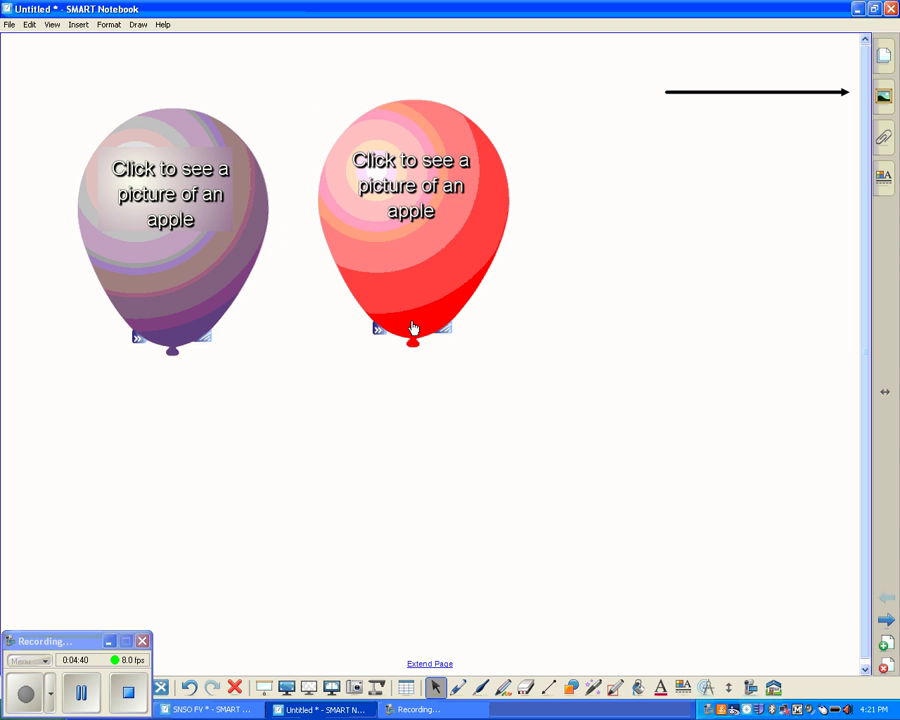
Step: Pop both balloons to reveal the pictures behind them, and restore both
left_click(183, 281)
left_click(366, 291)
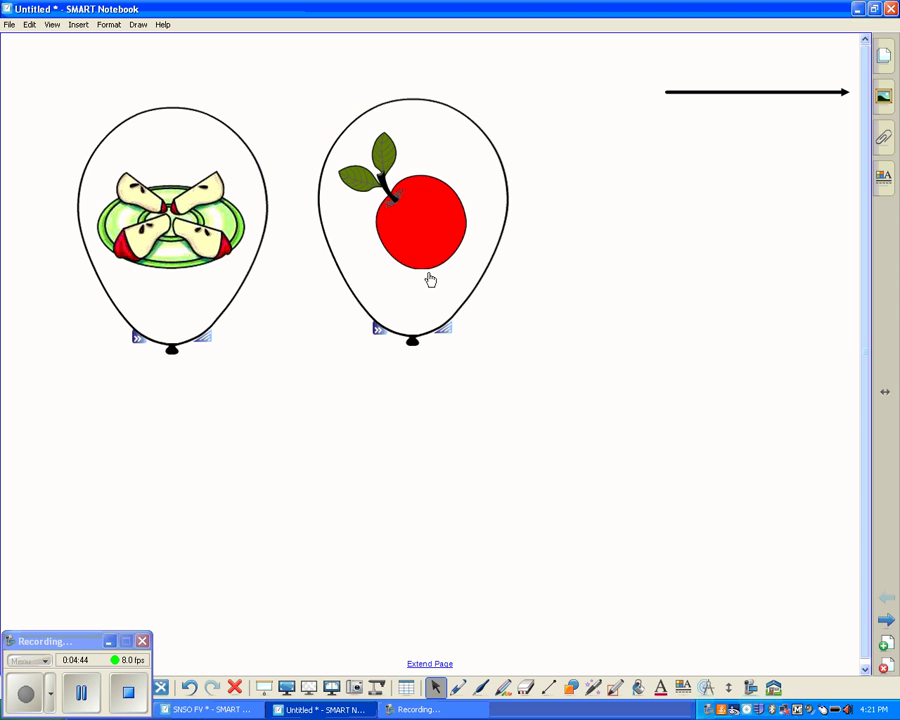
left_click(423, 300)
left_click(218, 296)
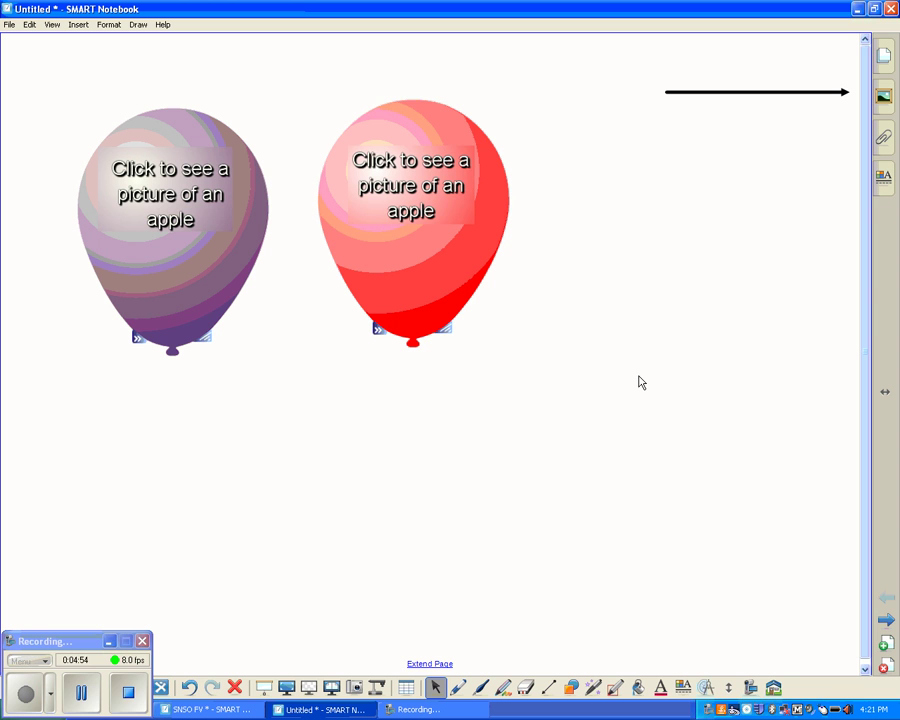
Step: Insert the Blue - Pairs activity from Lesson Activity Toolkit 2.0 on the next blank page, shrunk to leave free space on its left
left_click(888, 622)
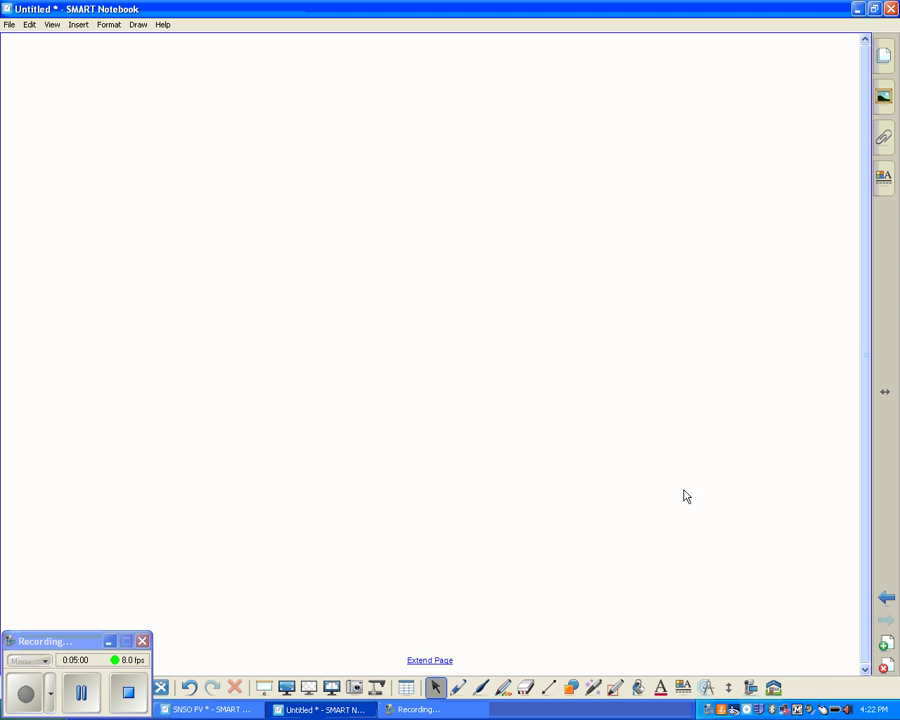
left_click(884, 98)
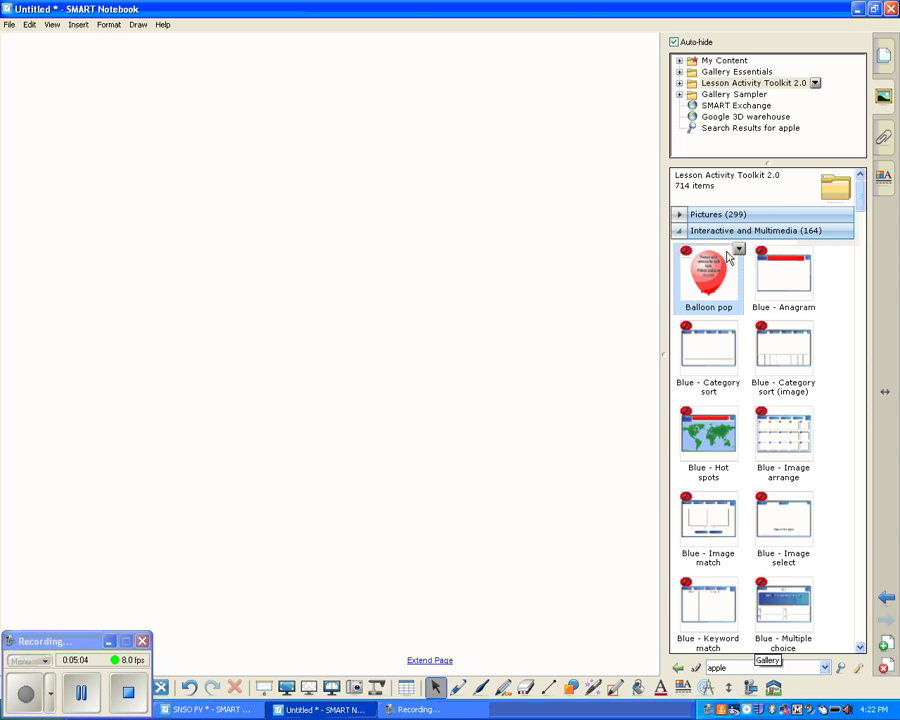
scroll(819, 255, "down", 3)
scroll(836, 340, "down", 3)
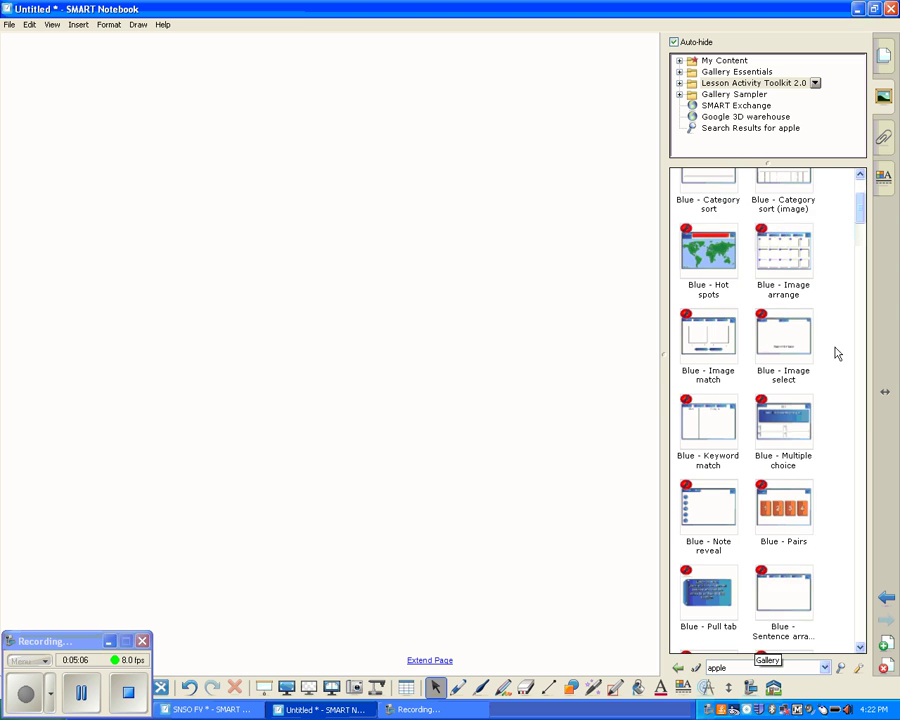
scroll(826, 420, "down", 3)
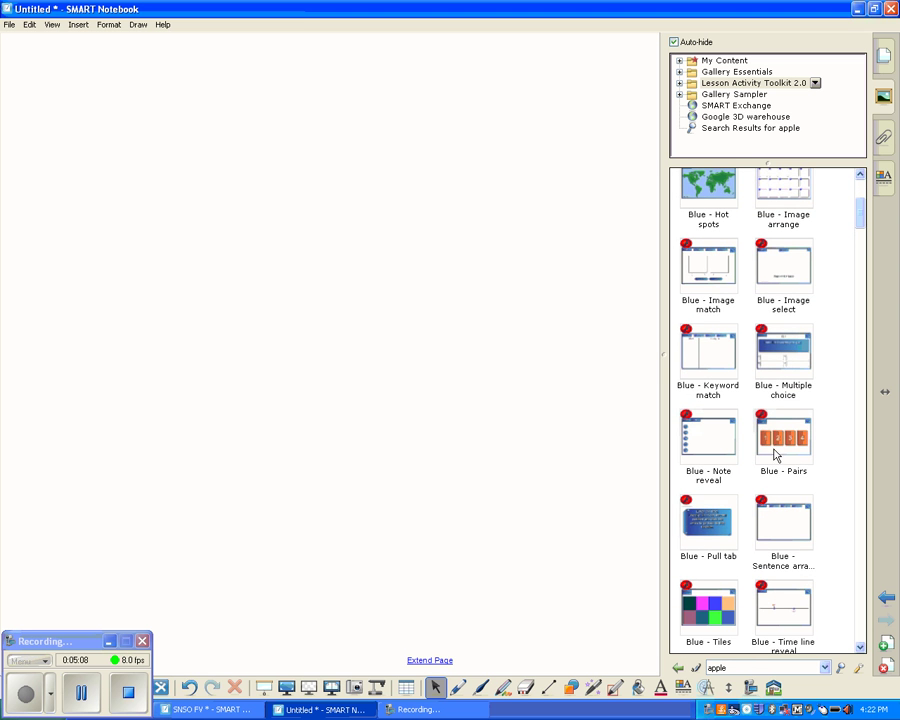
left_click(793, 440)
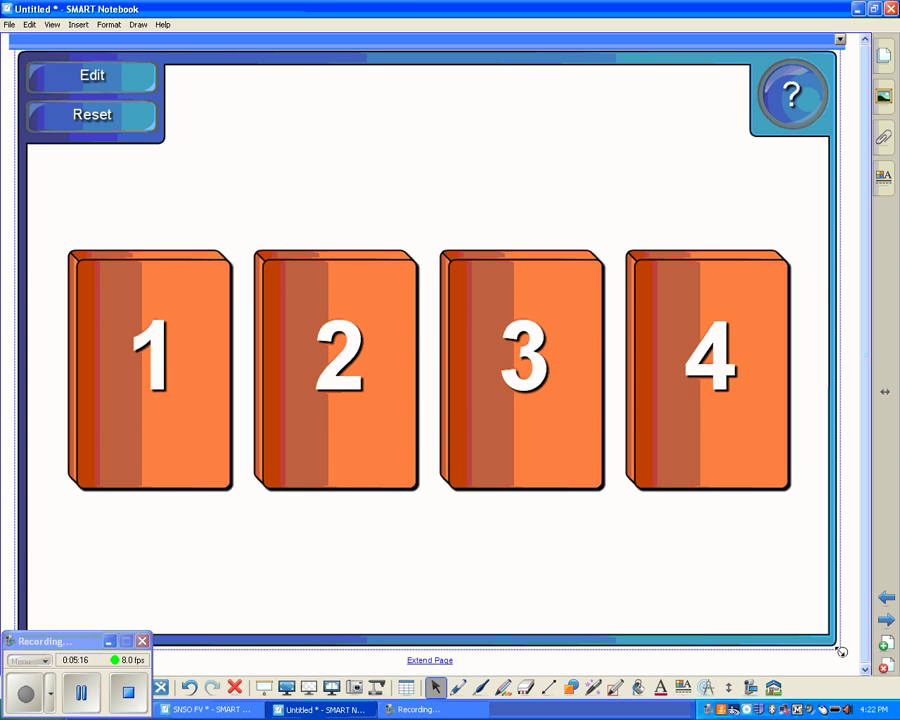
left_click_drag(765, 599, 597, 504)
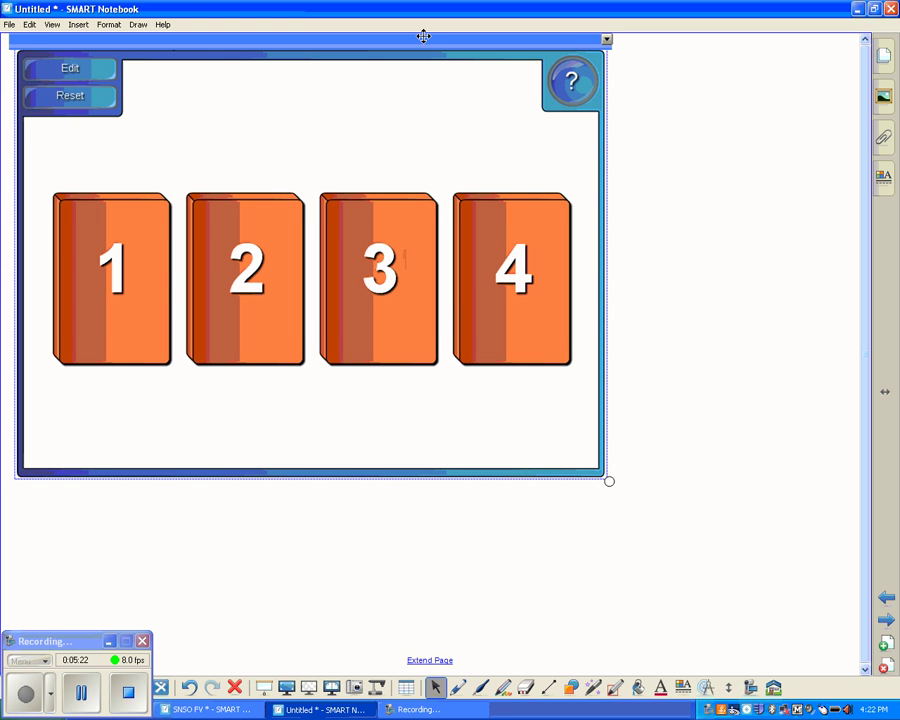
left_click_drag(464, 45, 632, 58)
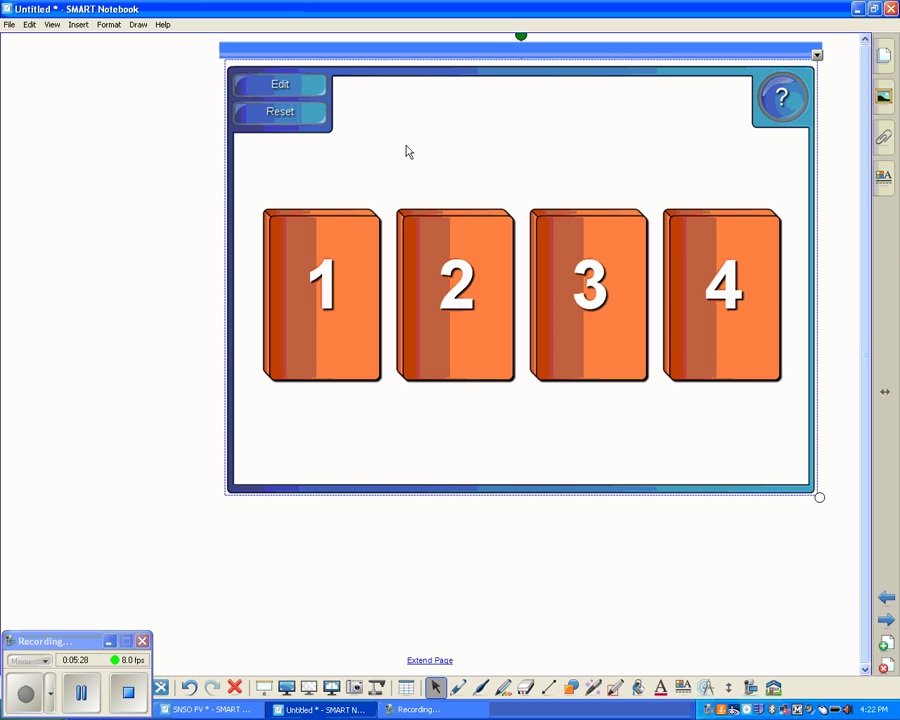
Step: Read the Pairs activity's help instructions and look over its editing options
left_click(789, 101)
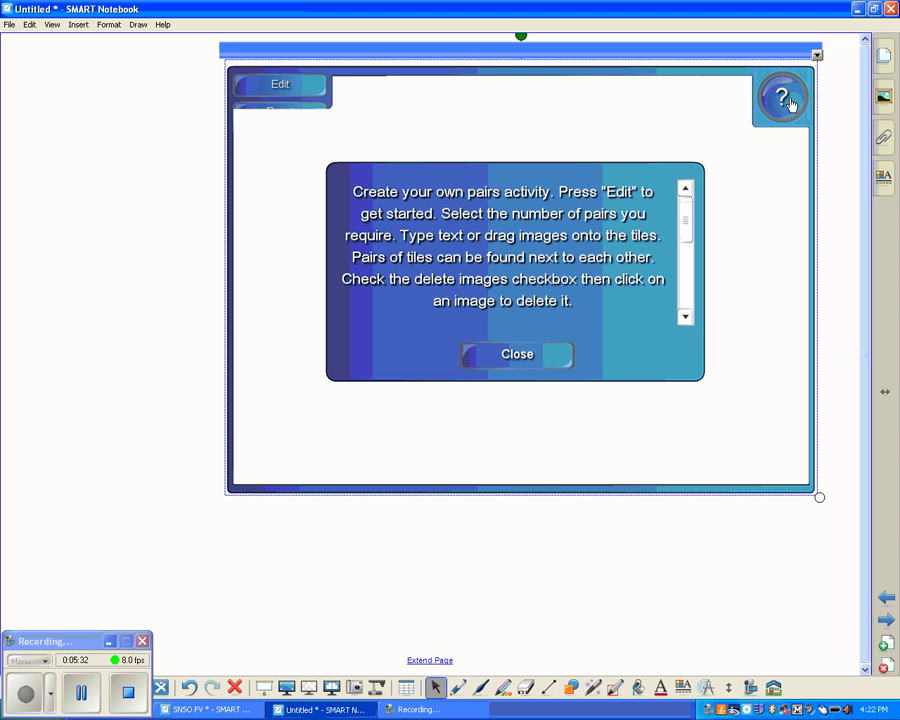
left_click(531, 366)
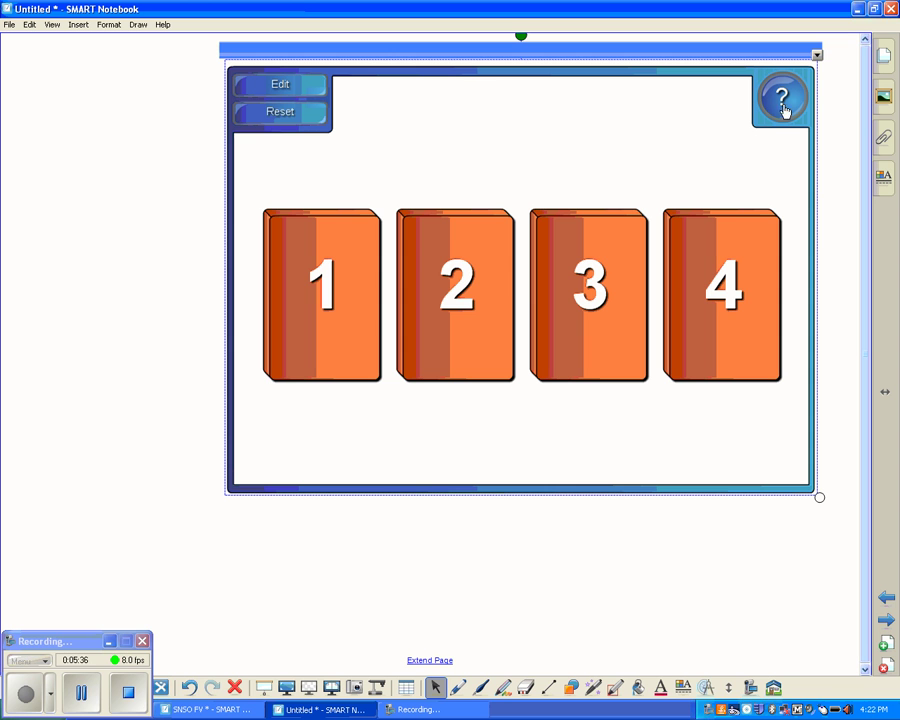
left_click(283, 88)
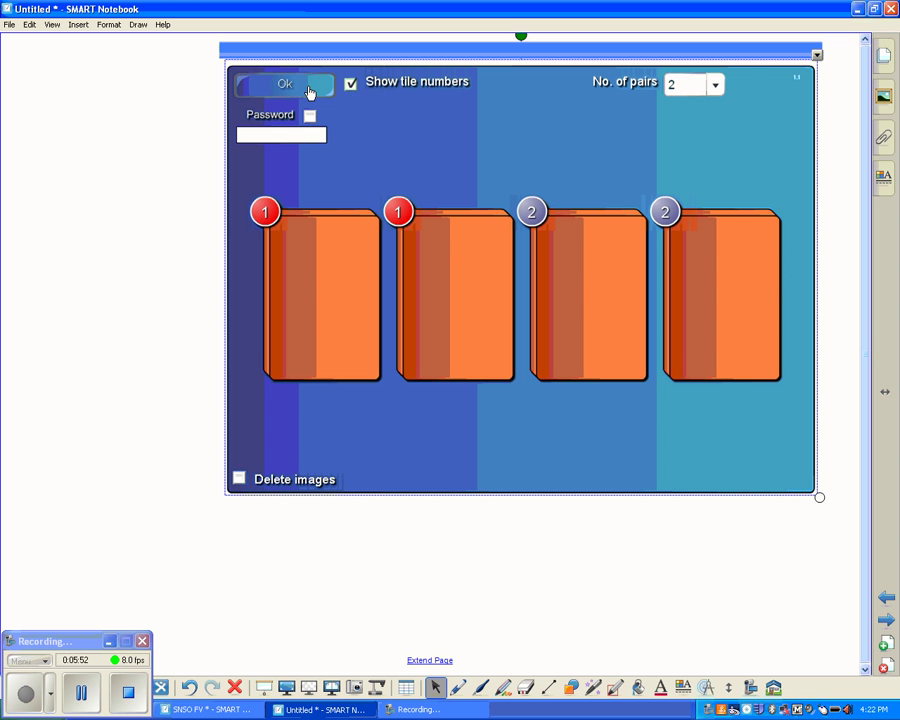
left_click(309, 92)
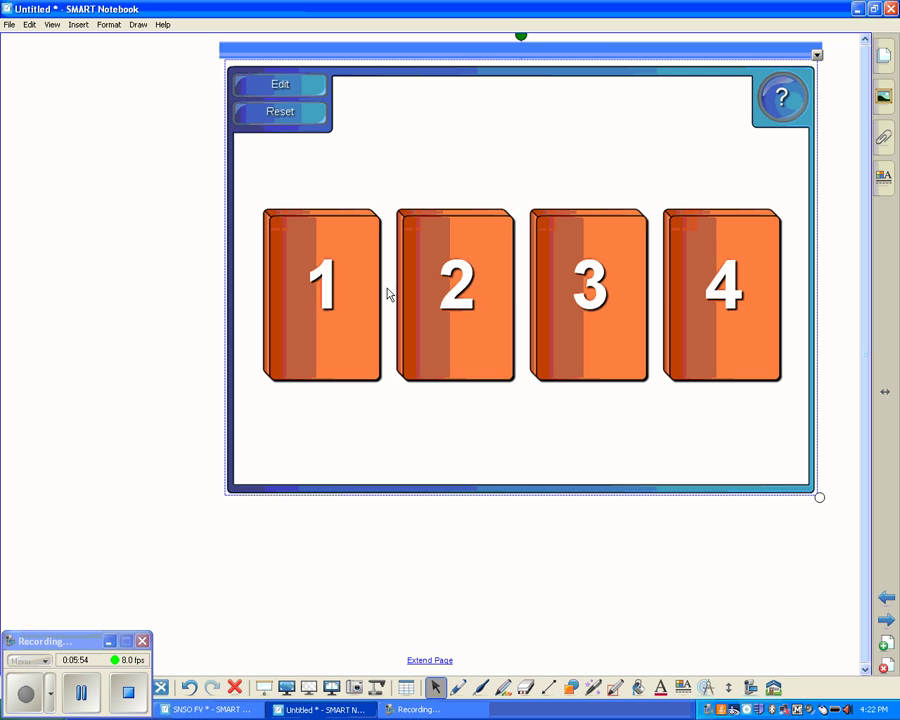
Step: Hide the tile numbers, preview the unnumbered tiles, and turn tile numbers on again
left_click(297, 92)
left_click(350, 84)
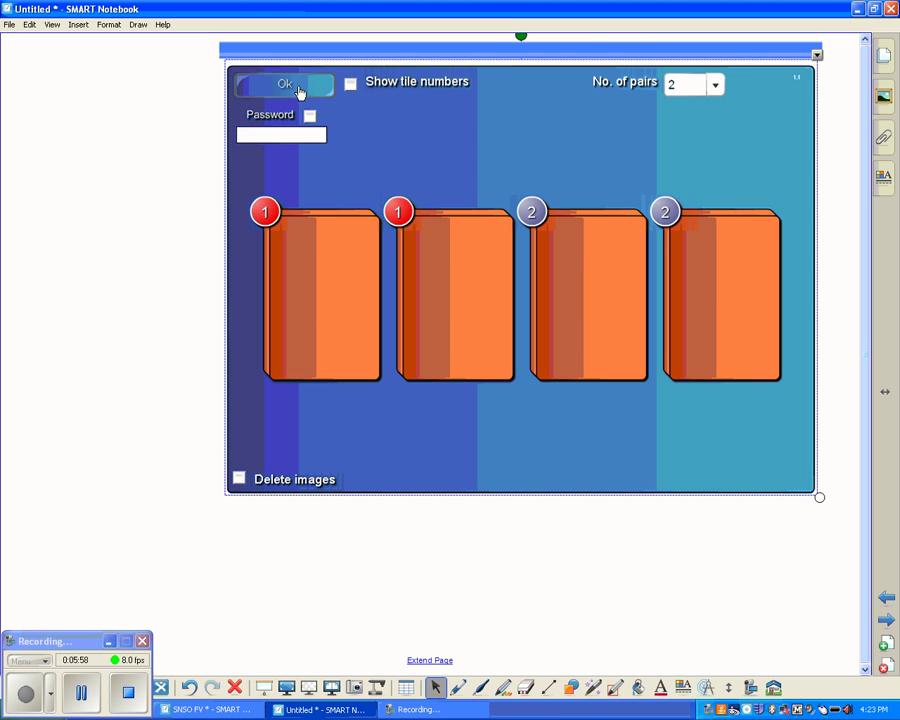
left_click(300, 88)
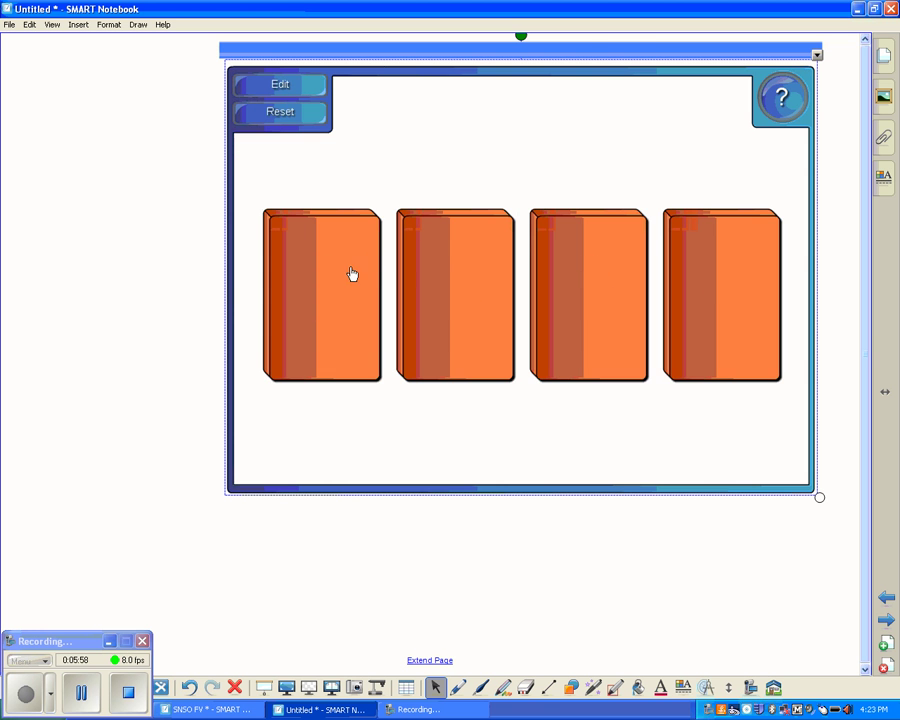
left_click(287, 90)
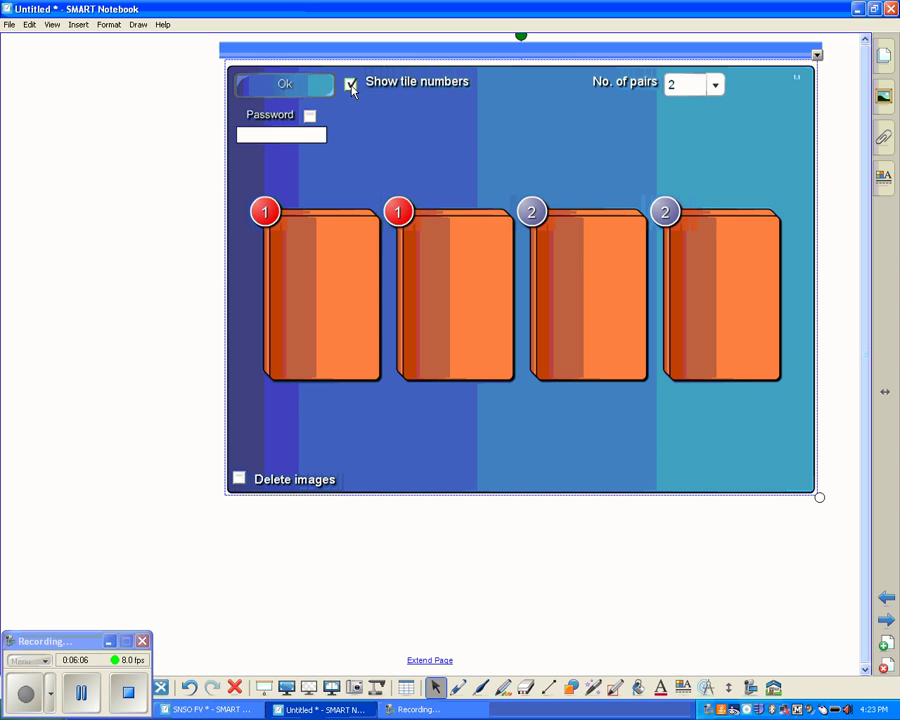
Step: Try the Pairs activity with 12 pairs, and set the number of pairs back to 2
left_click(718, 90)
left_click_drag(717, 124, 717, 193)
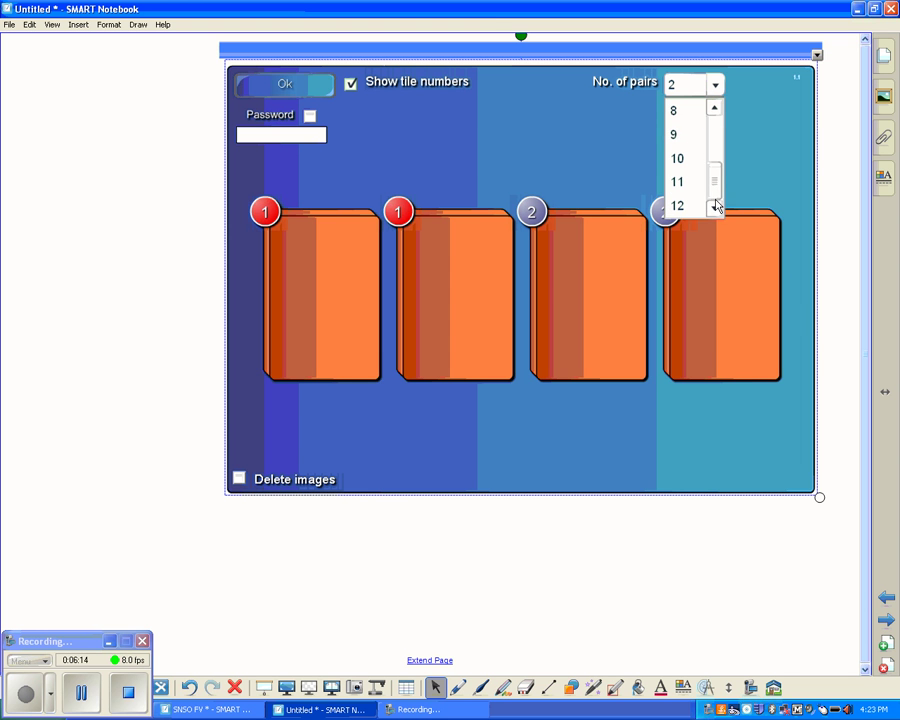
left_click(692, 206)
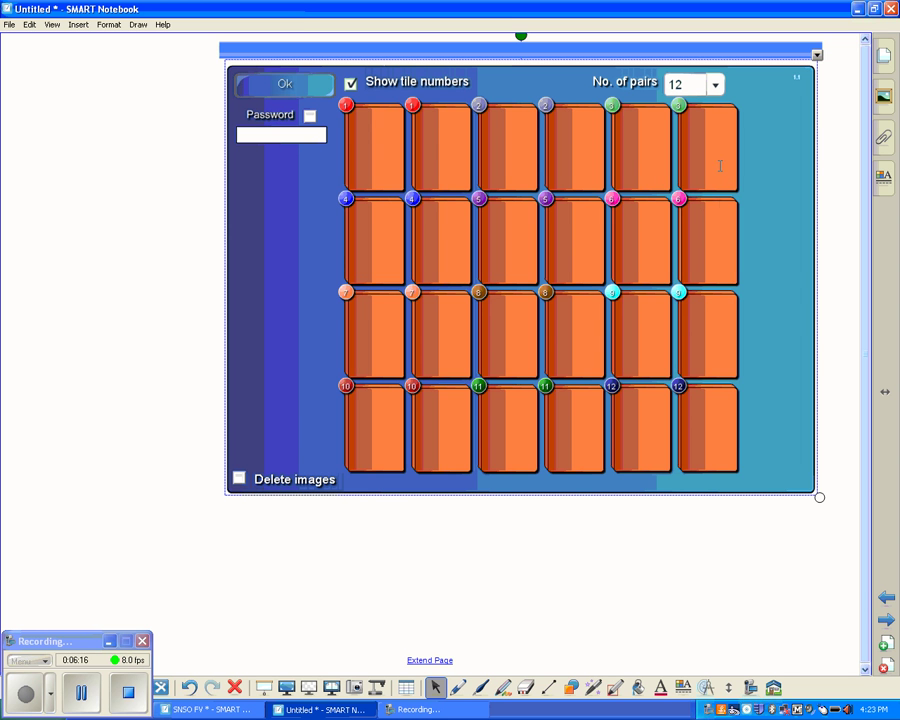
left_click(715, 84)
scroll(716, 148, "up", 1)
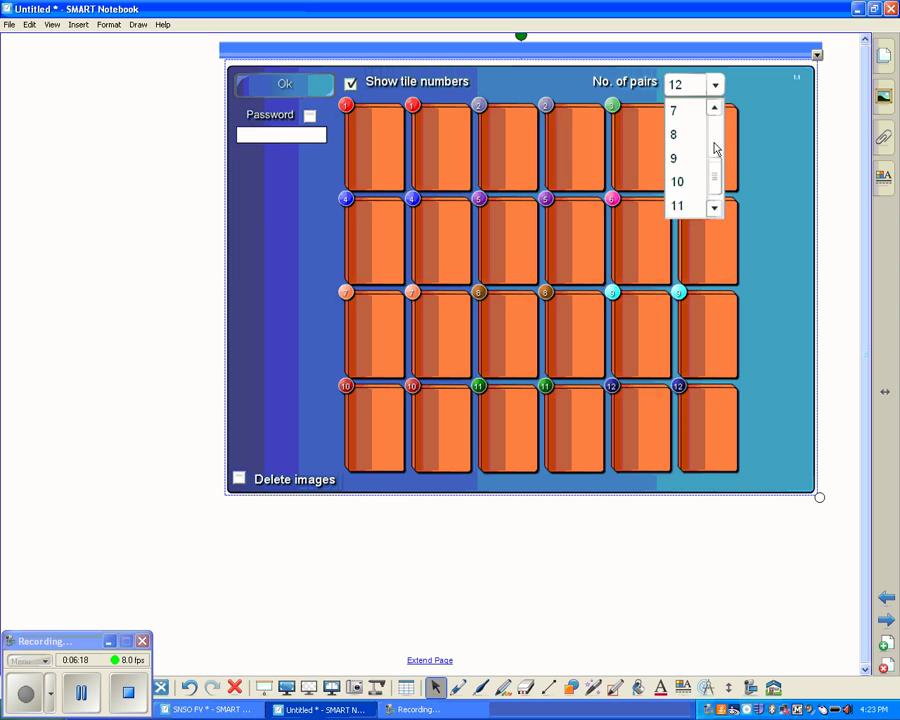
scroll(716, 148, "up", 5)
left_click(685, 113)
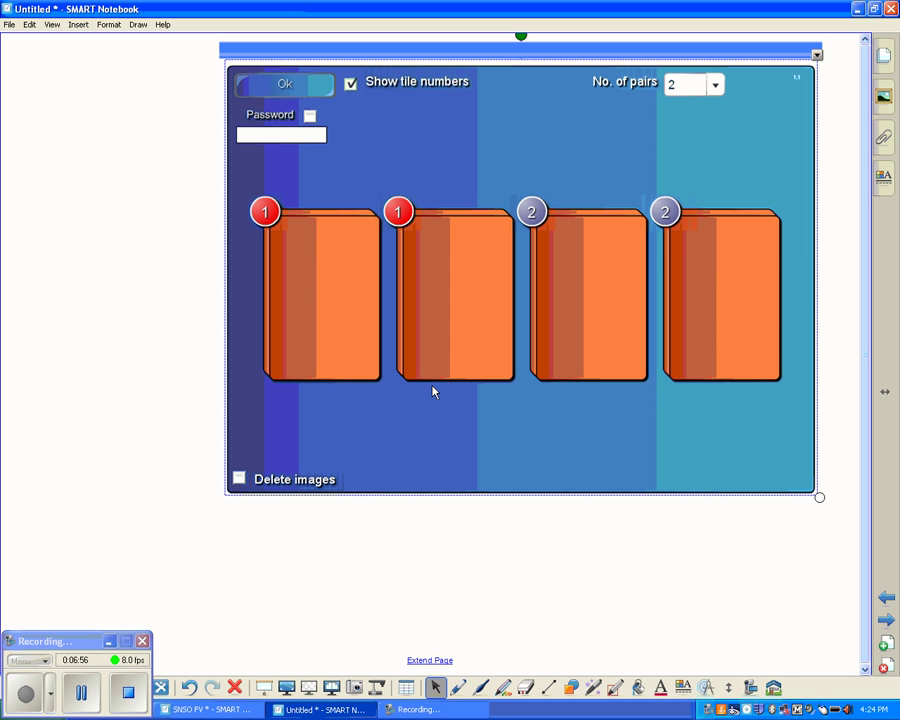
Step: Search the Gallery for "apple" and place the red Apple and Fourth - apple pictures on the first and second tiles of pair 1
left_click(884, 98)
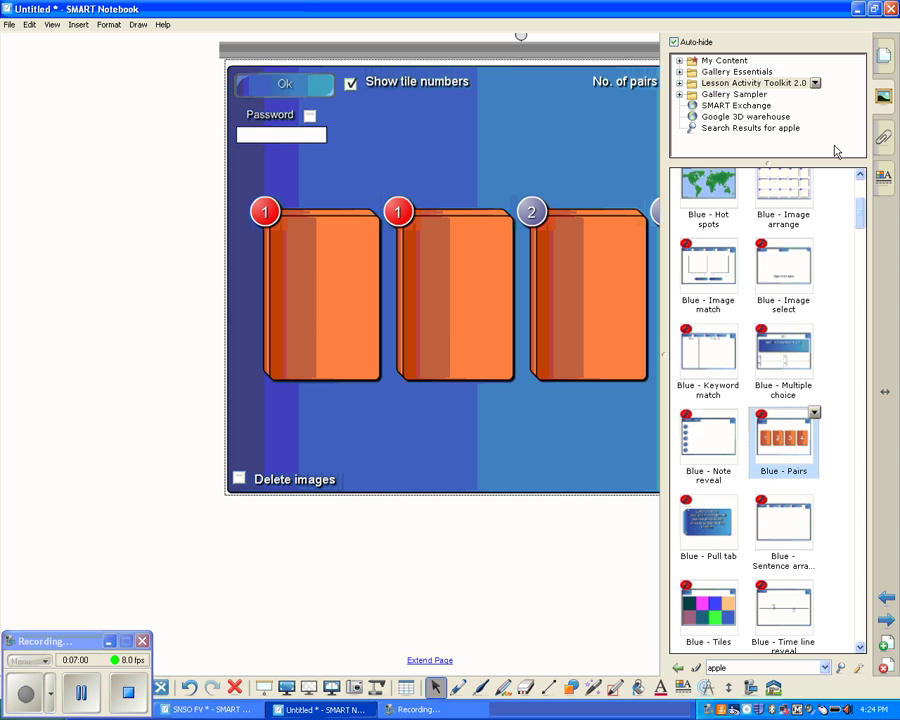
left_click(734, 666)
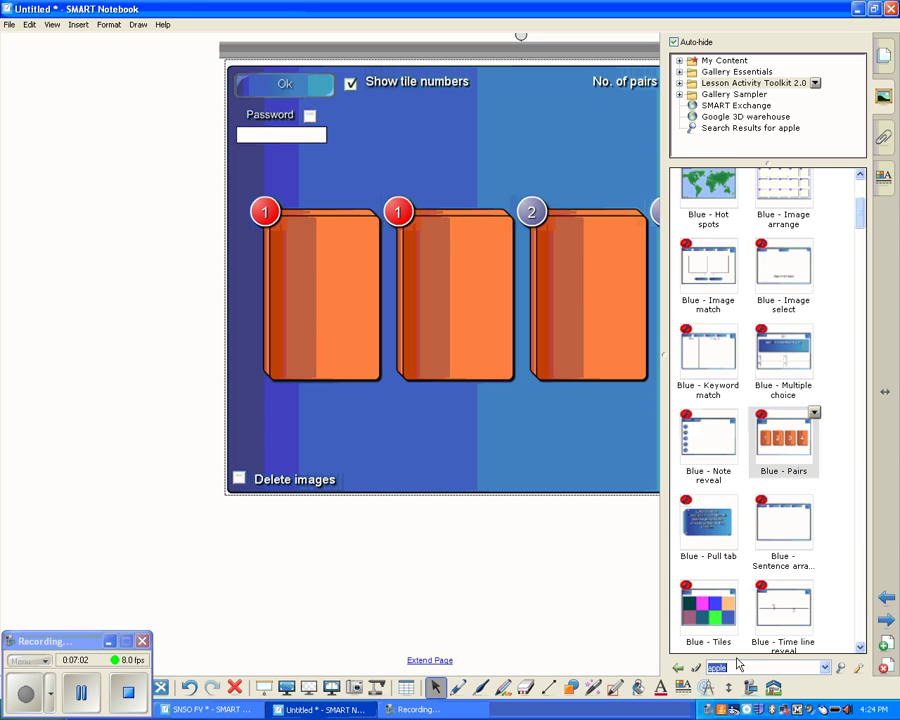
left_click(840, 667)
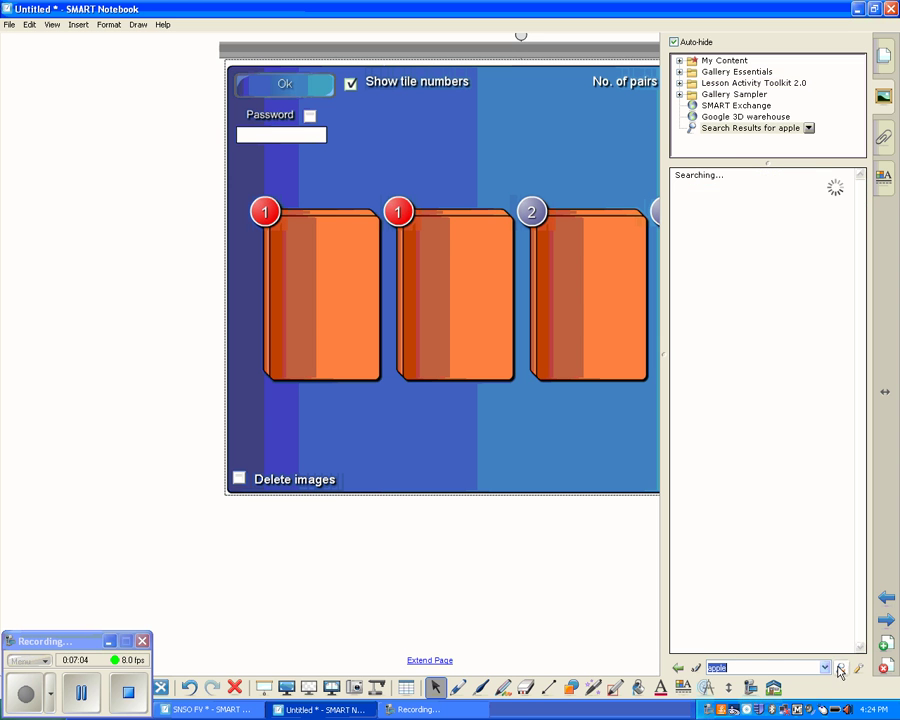
left_click(708, 300)
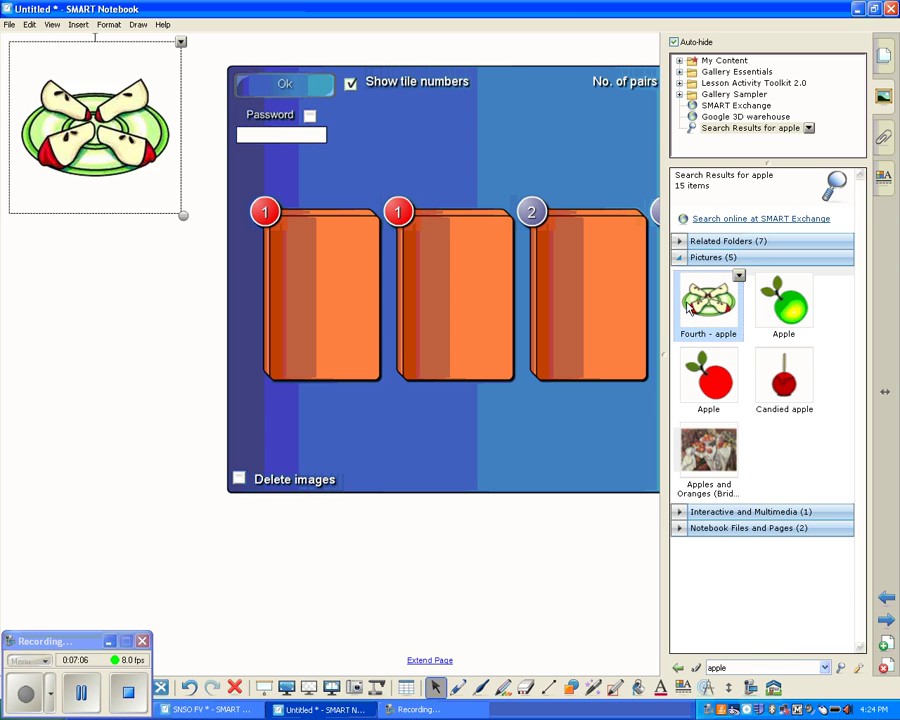
left_click(680, 376)
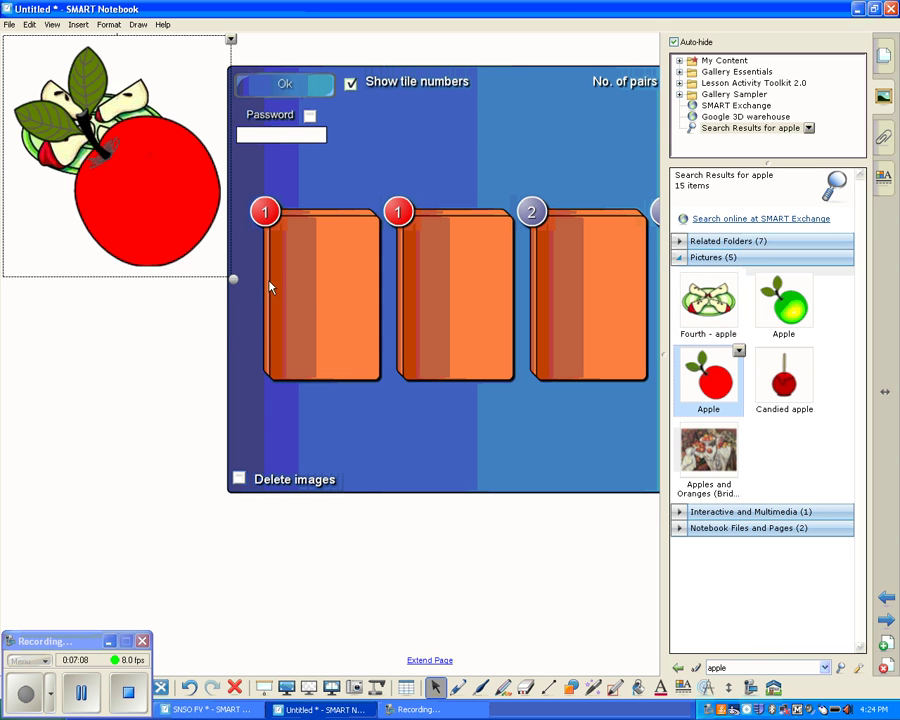
left_click_drag(133, 209, 319, 324)
left_click_drag(67, 100, 478, 310)
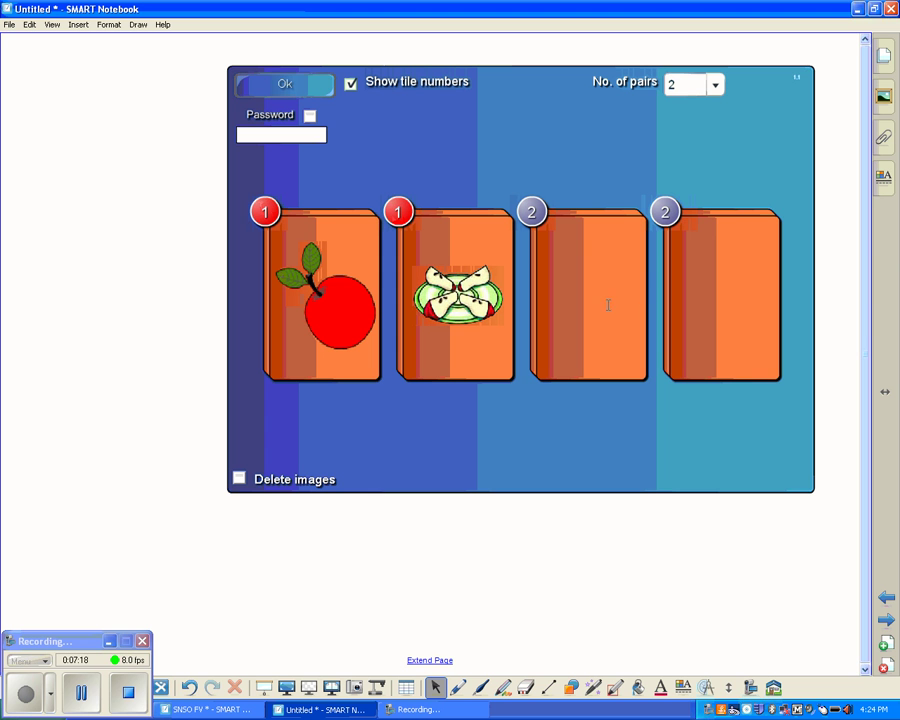
Step: Search the Gallery for "orange" and add the Orange and Half - orange pictures to the page
left_click(880, 98)
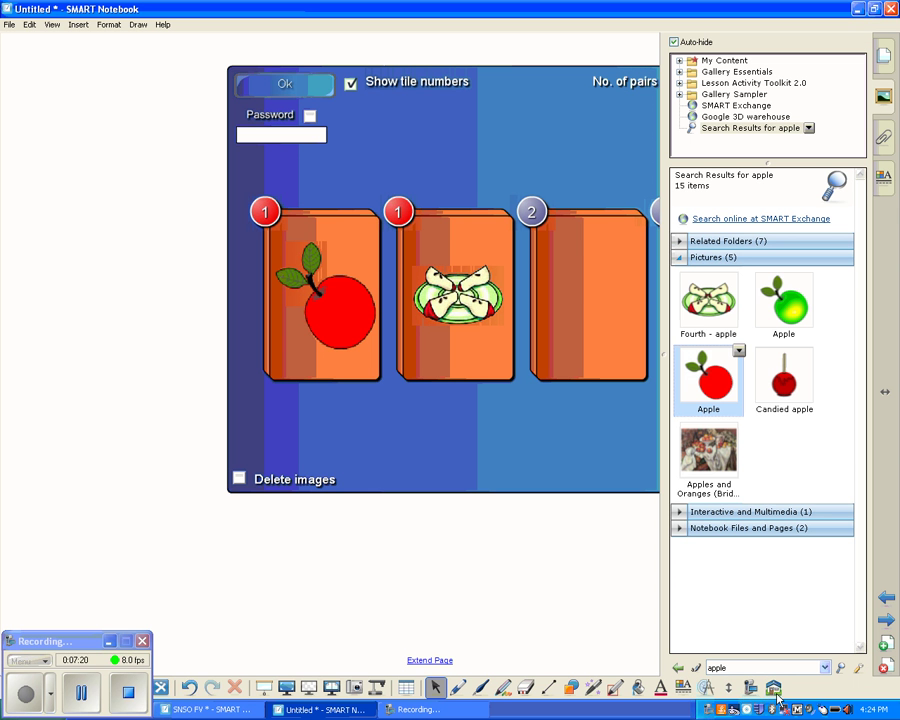
double_click(731, 666)
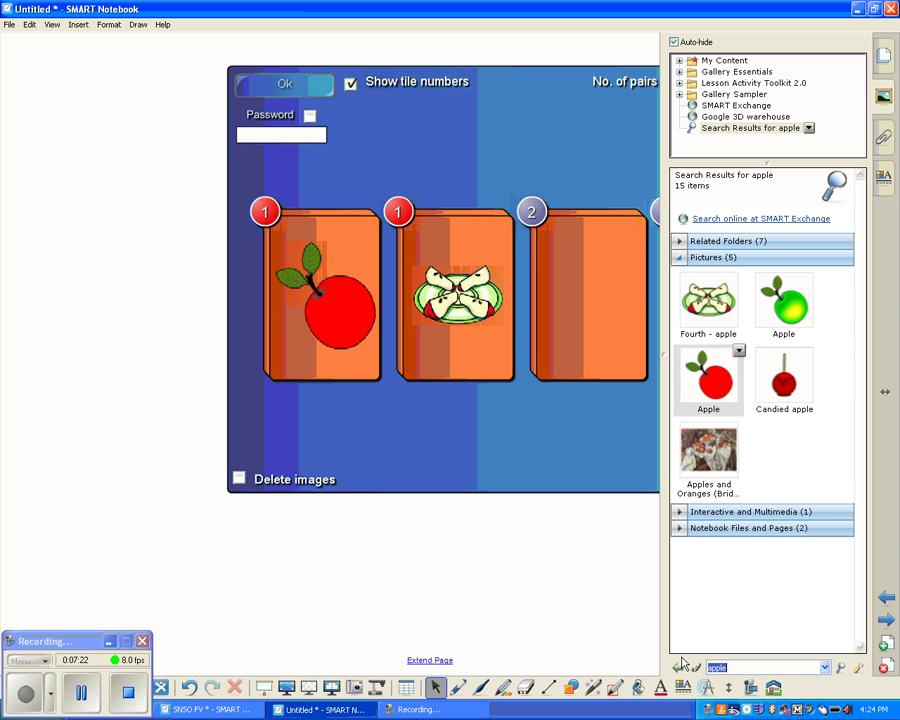
type("orange")
key("Return")
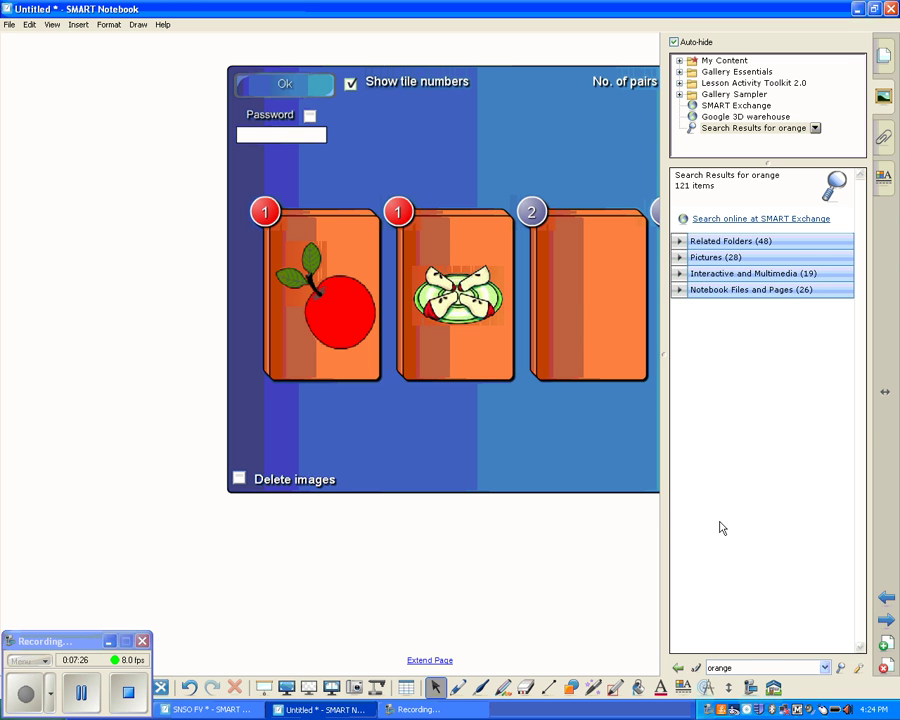
left_click(679, 258)
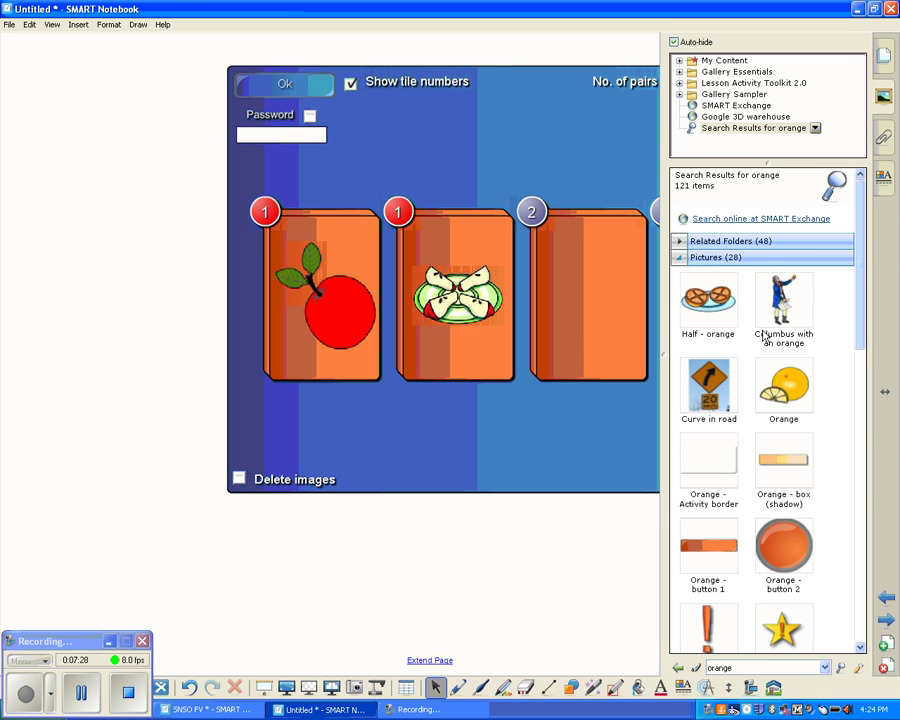
double_click(783, 384)
double_click(708, 300)
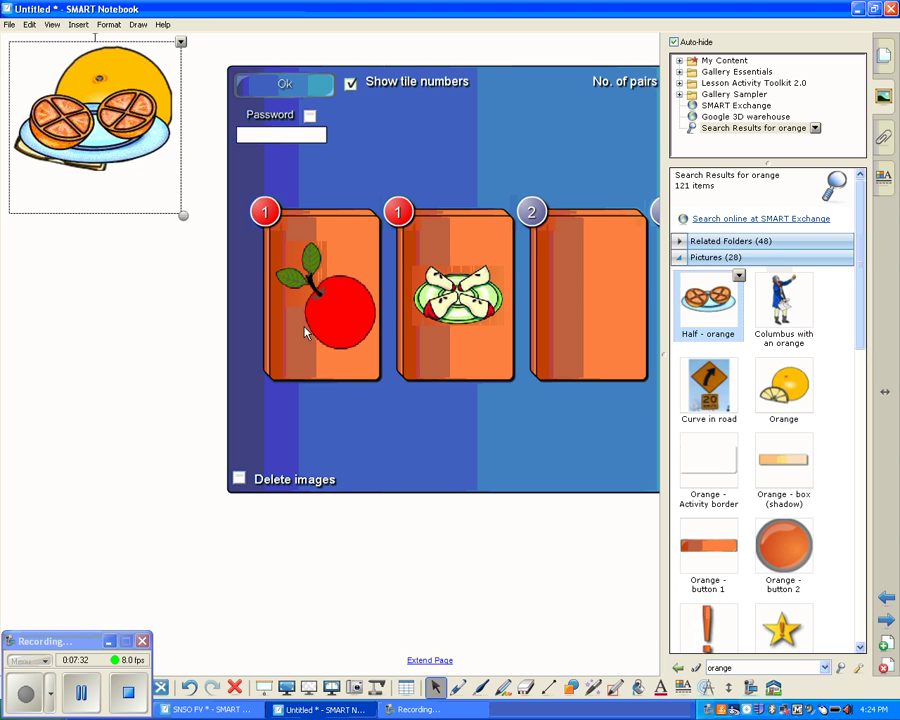
Step: Place the whole orange on the first tile of pair 2 and the halved orange on the second, and finish editing the activity
left_click_drag(124, 145, 734, 316)
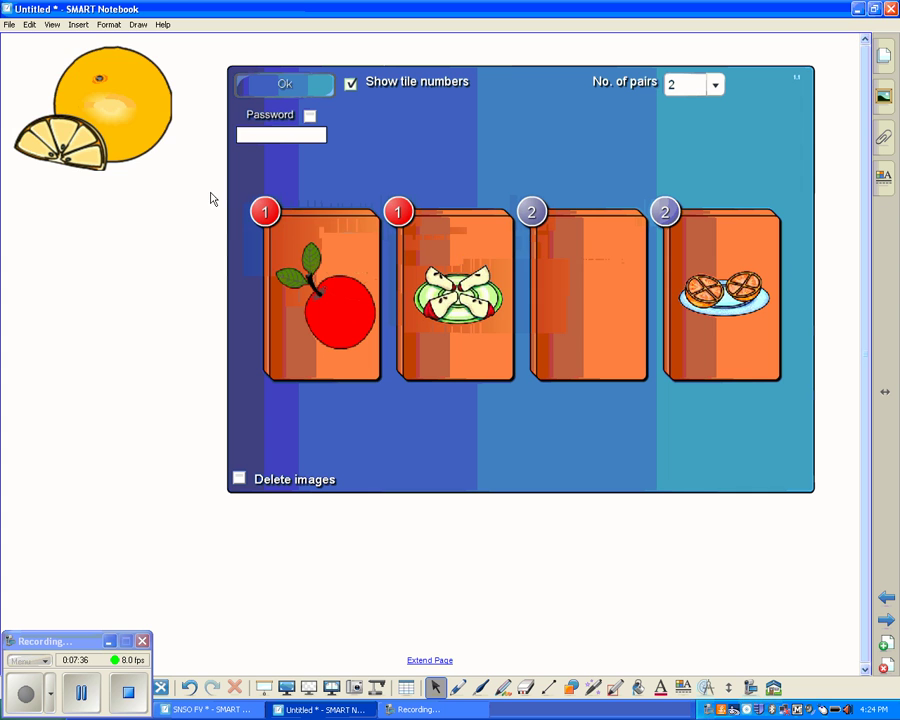
left_click_drag(107, 105, 620, 332)
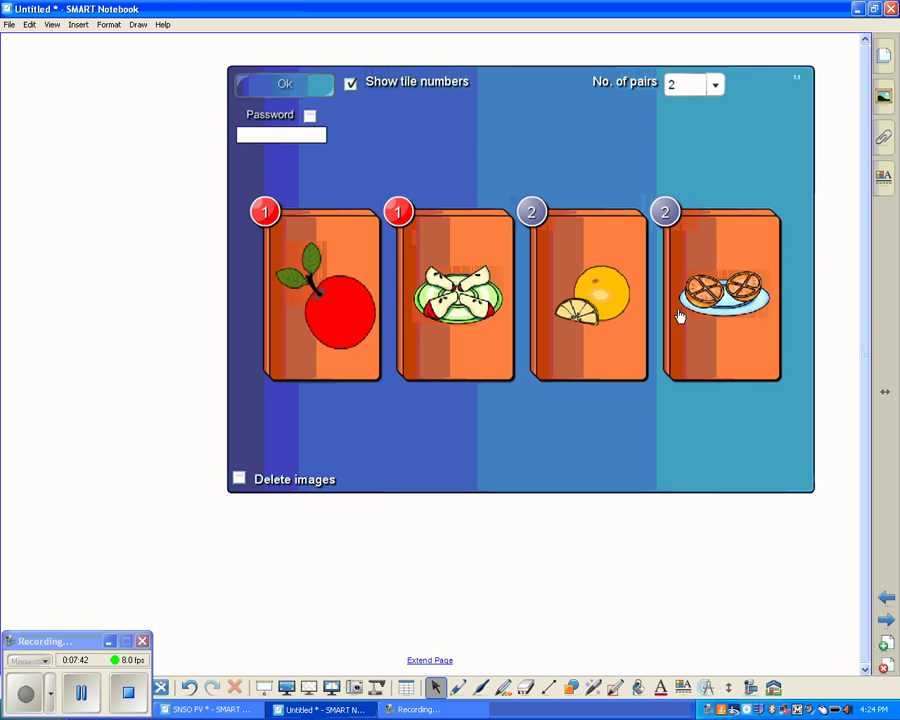
left_click(306, 88)
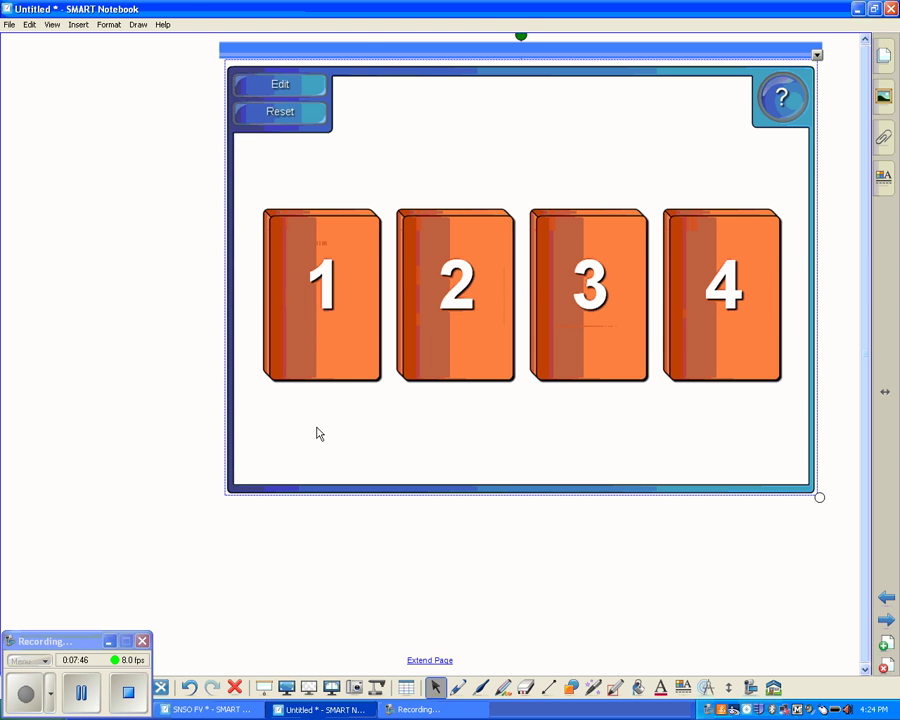
Step: Enlarge the Pairs activity to fill the page and test it by matching tiles 1 and 2
left_click_drag(372, 50, 161, 48)
left_click_drag(607, 492, 834, 653)
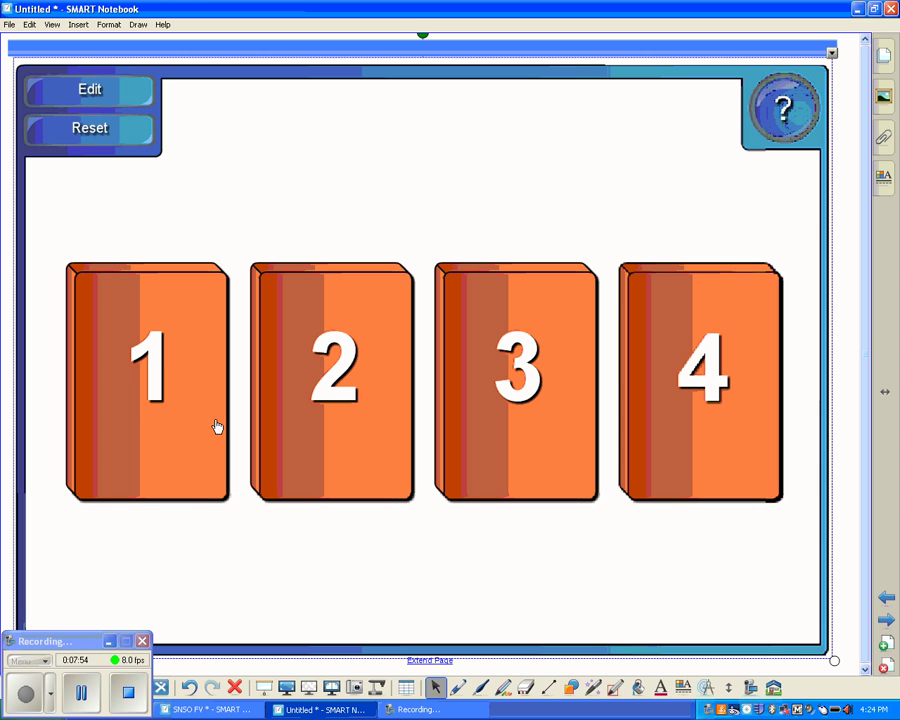
left_click(165, 364)
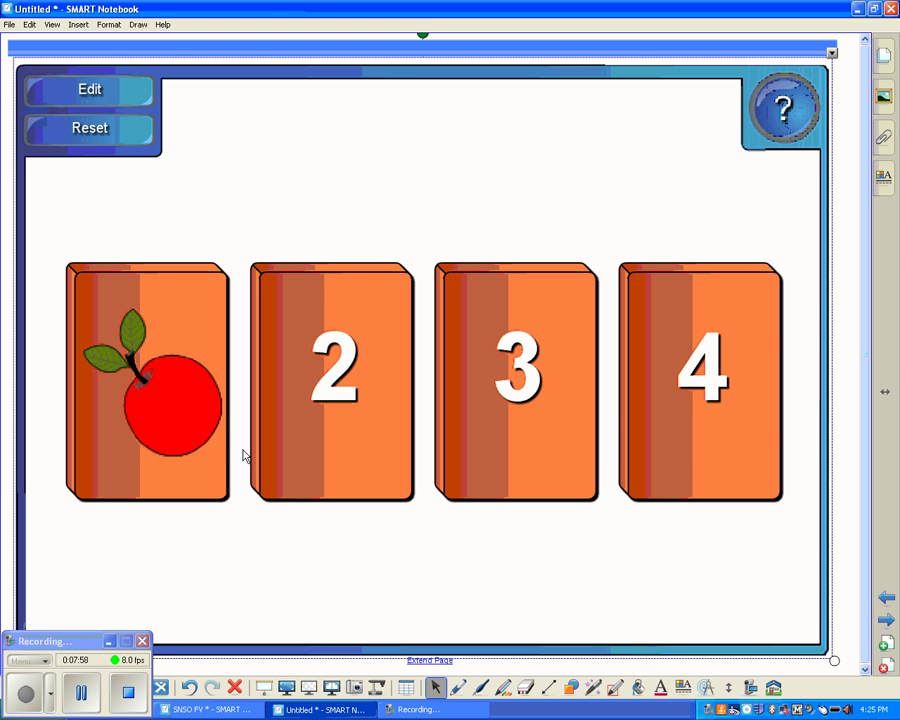
left_click(356, 432)
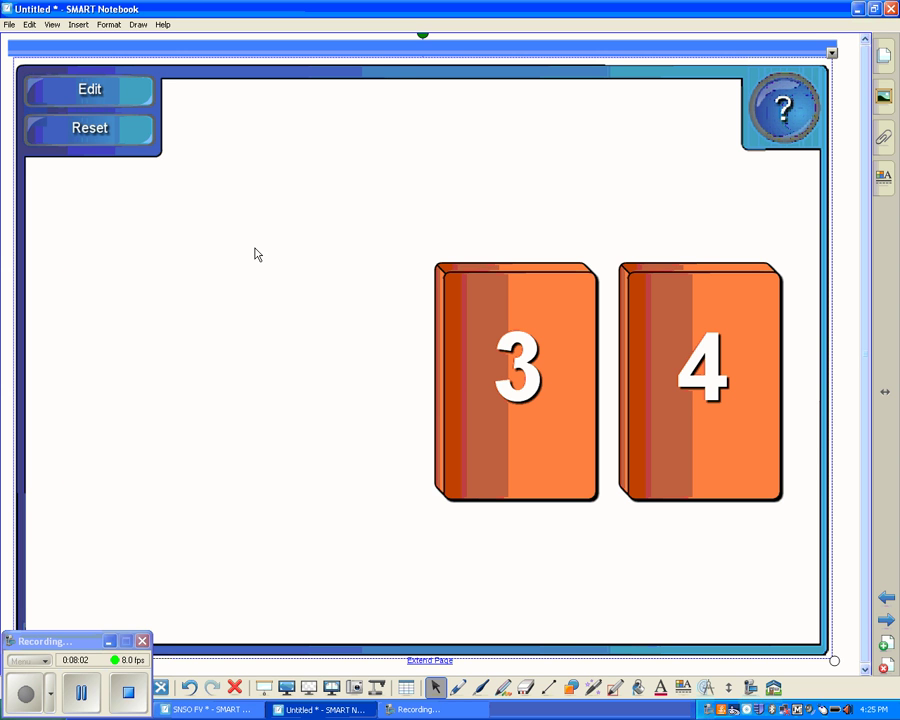
Step: Match tiles 3 and 4 to finish the Pairs game, and reset it for another round
left_click(488, 386)
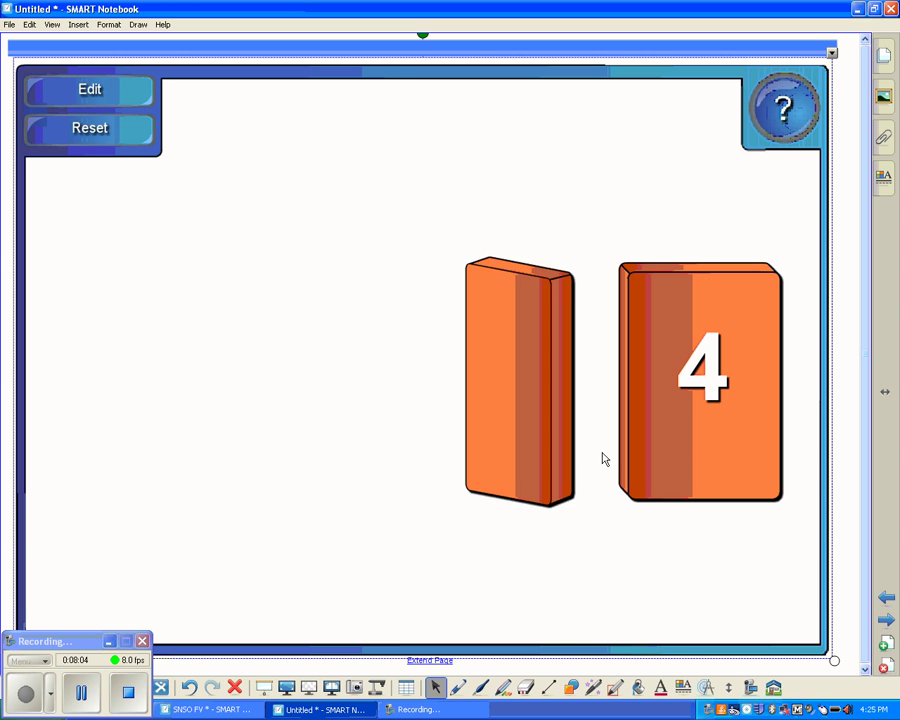
left_click(691, 418)
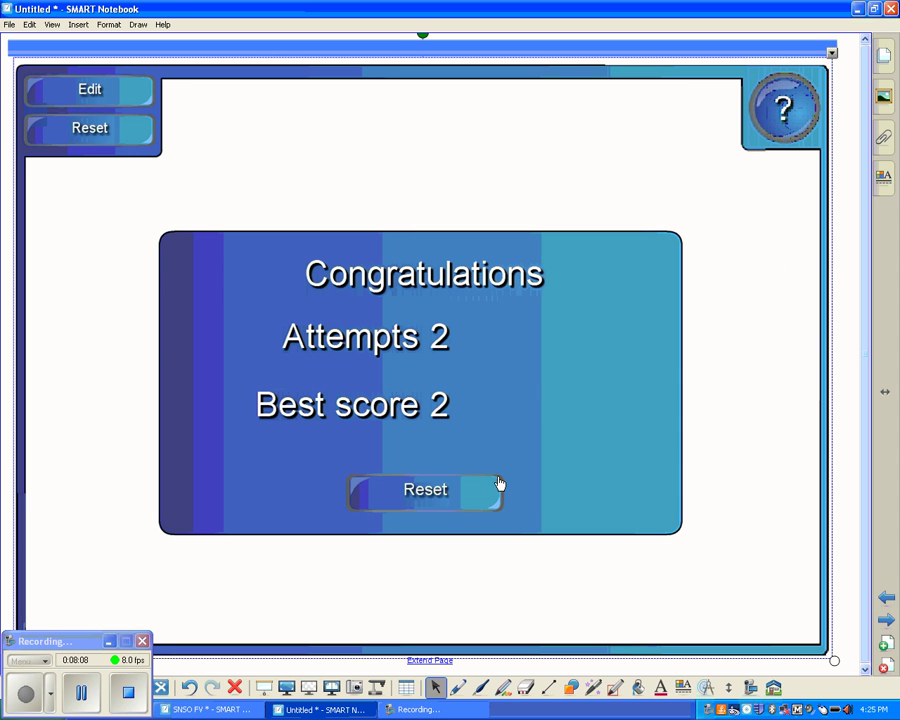
left_click(420, 494)
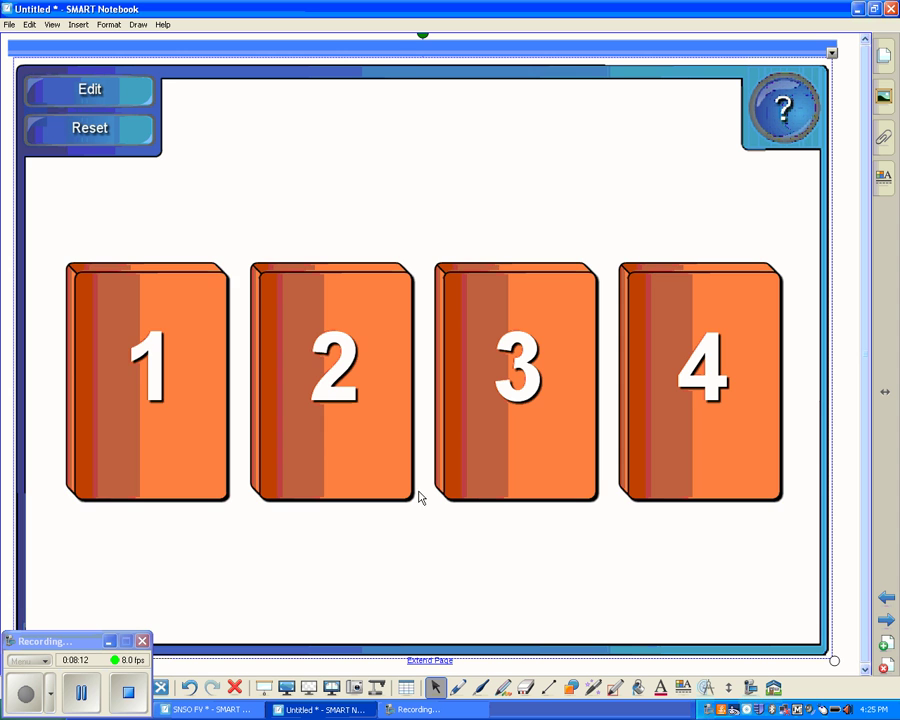
Step: Replay the Pairs game by trying tiles 1 and 2, matching 3 with 2 and 4 with 1, and reset and deselect the activity
left_click(196, 410)
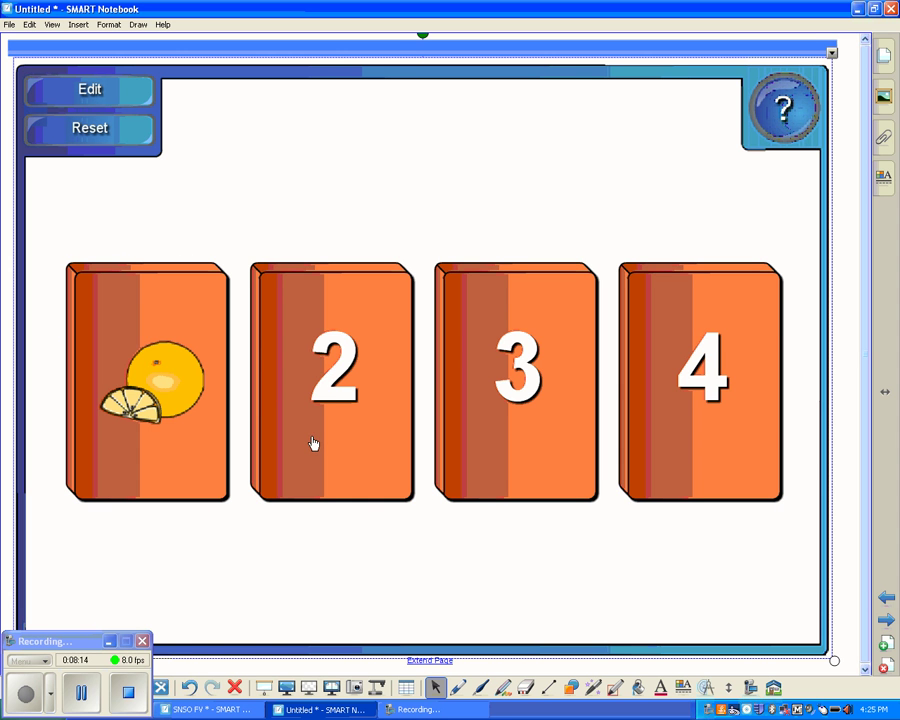
left_click(315, 372)
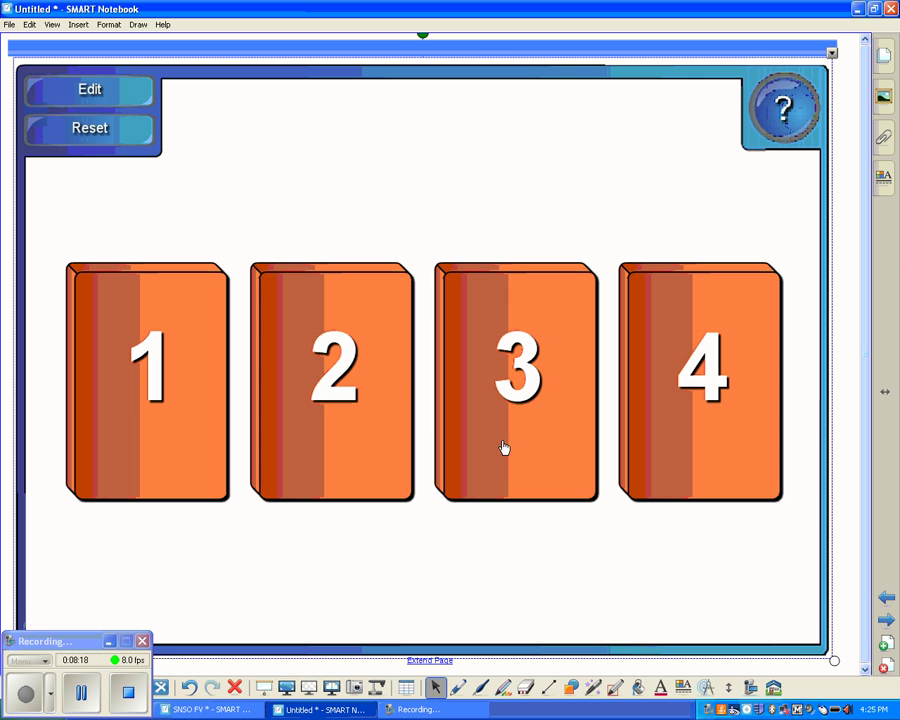
left_click(504, 452)
left_click(333, 454)
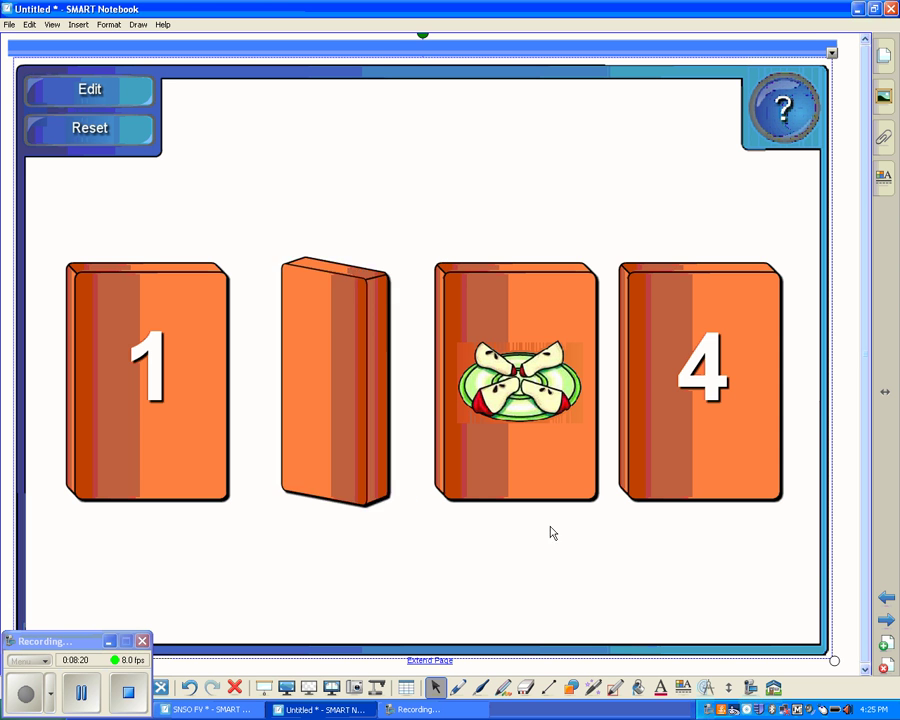
left_click(714, 452)
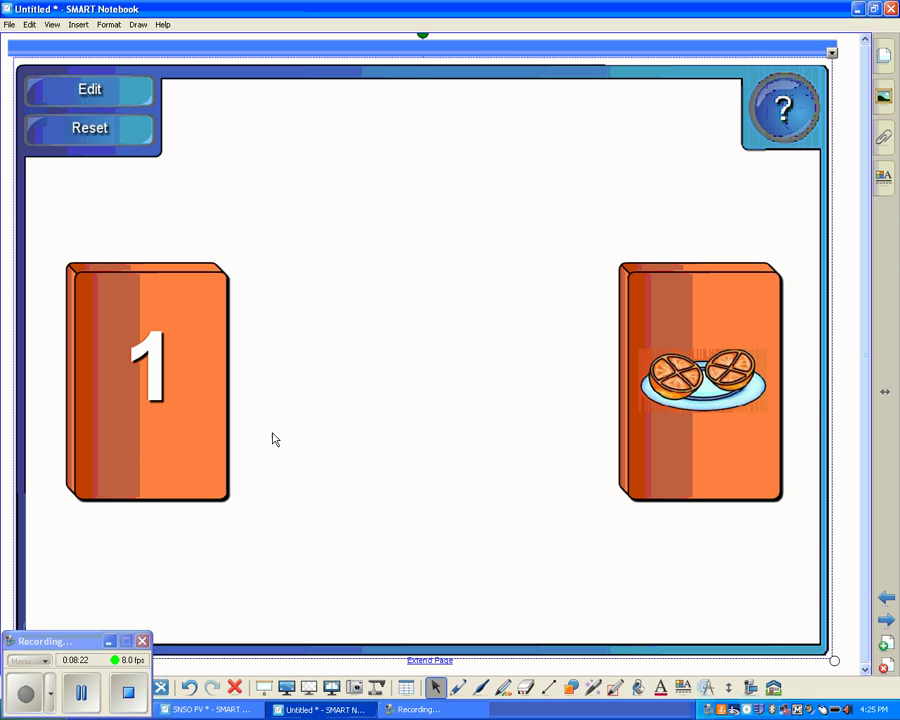
left_click(185, 434)
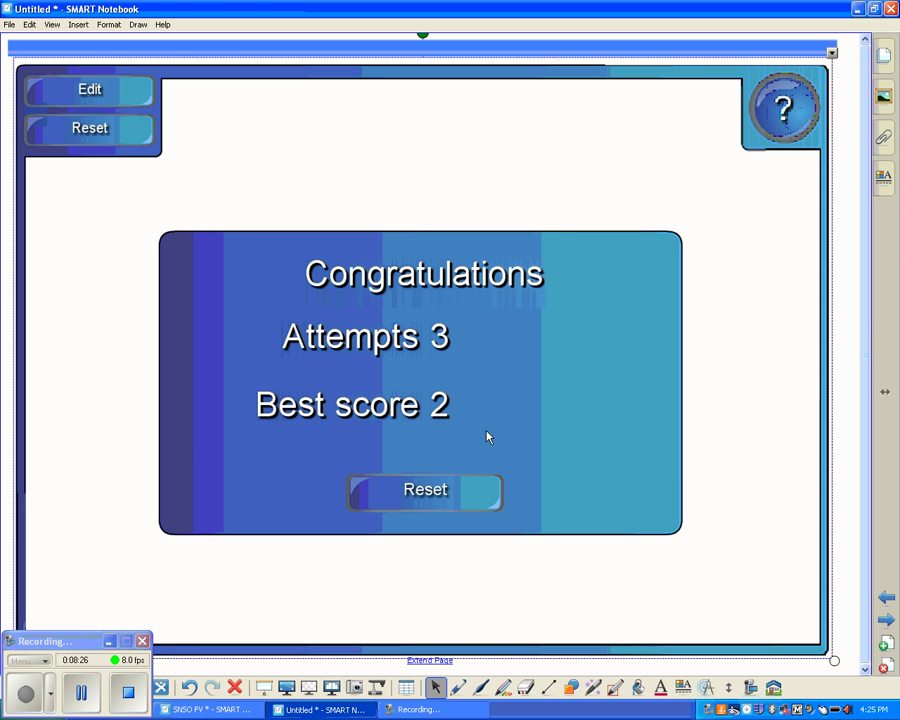
left_click(465, 503)
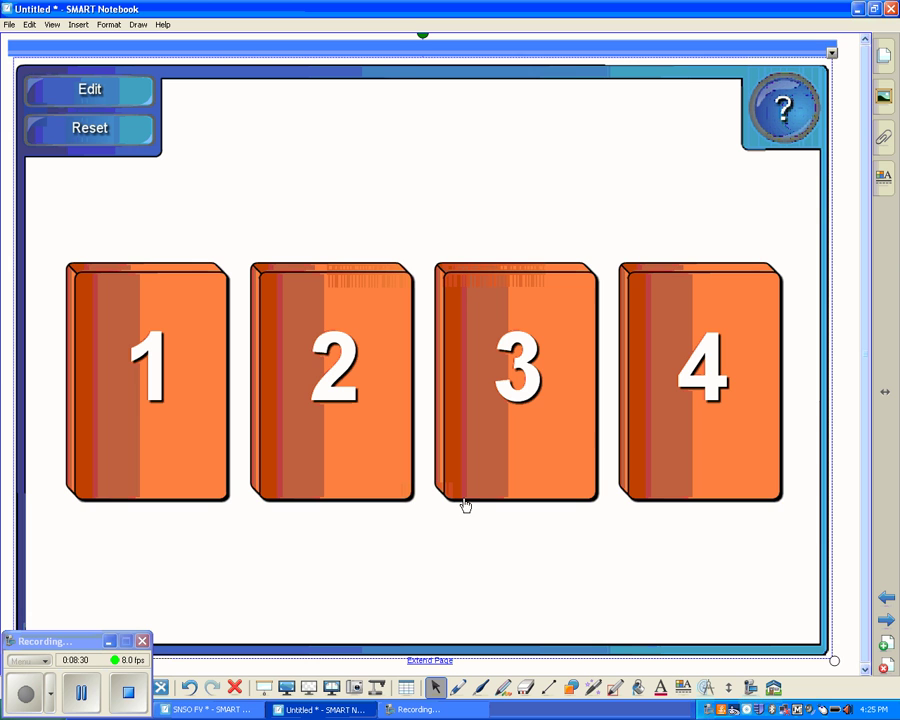
left_click(853, 617)
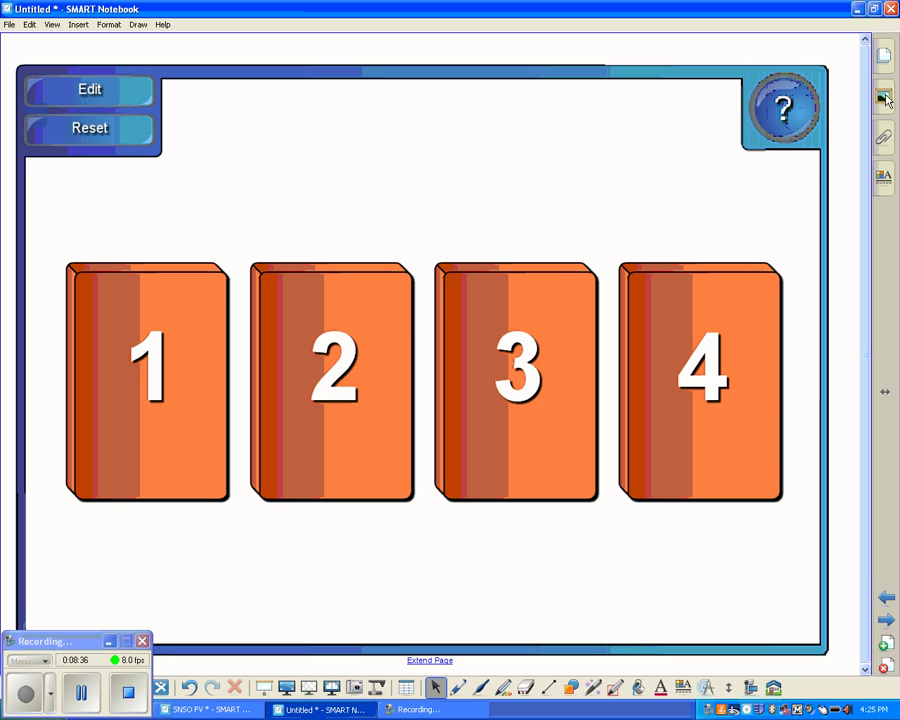
Step: Go to the following blank page and add Question flipper 1 from the Lesson Activity Toolkit 2.0 interactive items
left_click(887, 621)
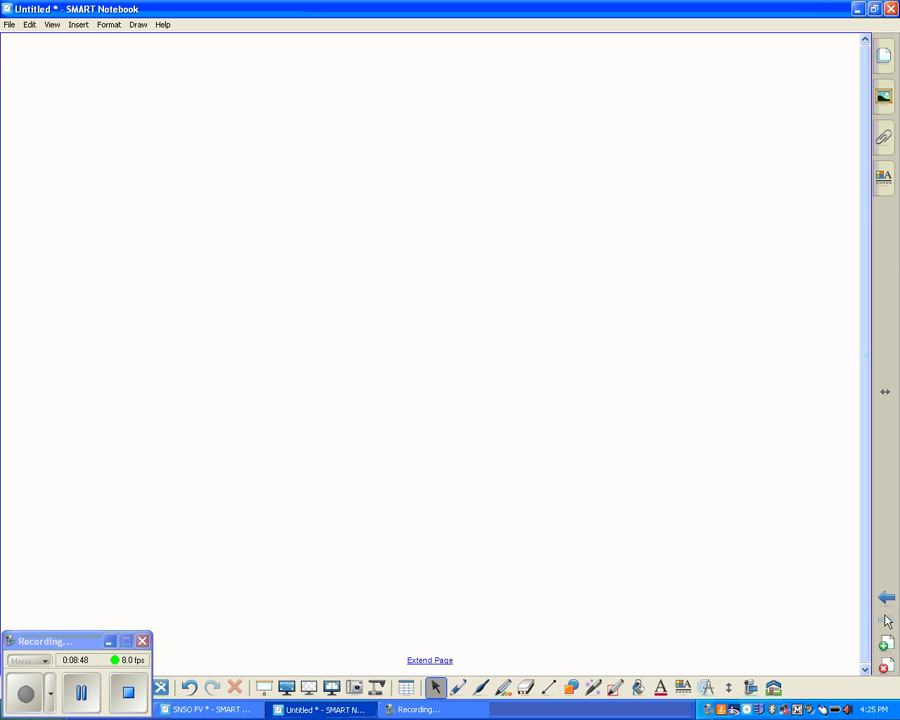
left_click(884, 97)
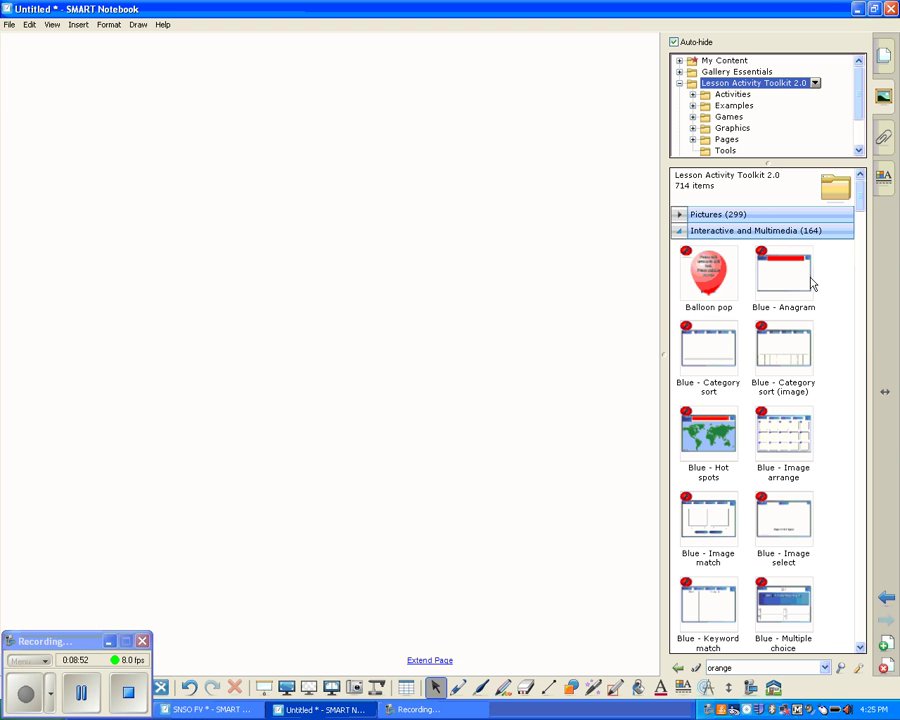
left_click_drag(861, 196, 868, 539)
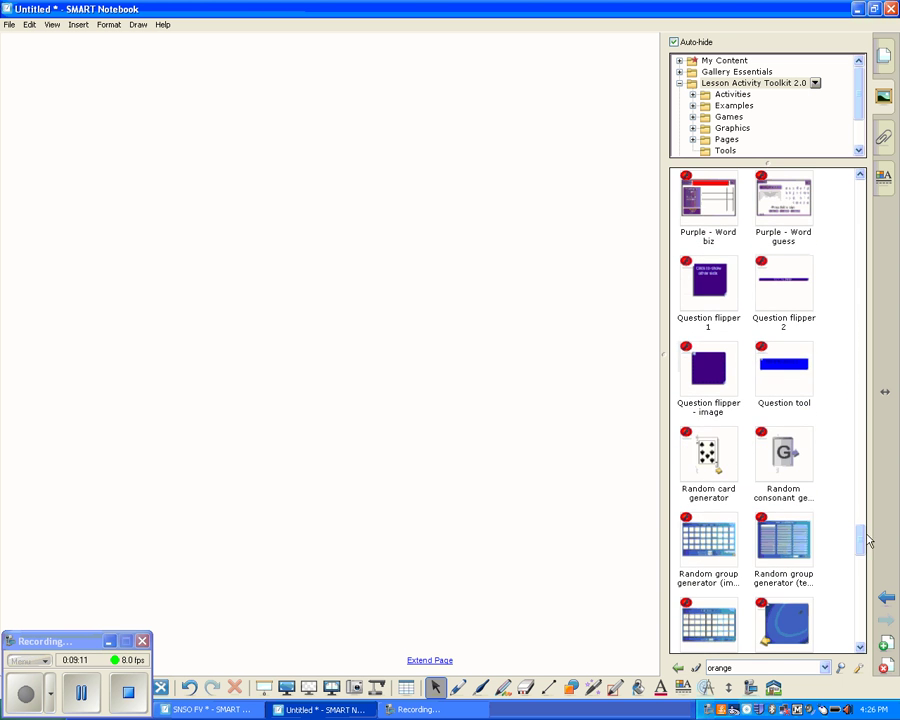
double_click(705, 286)
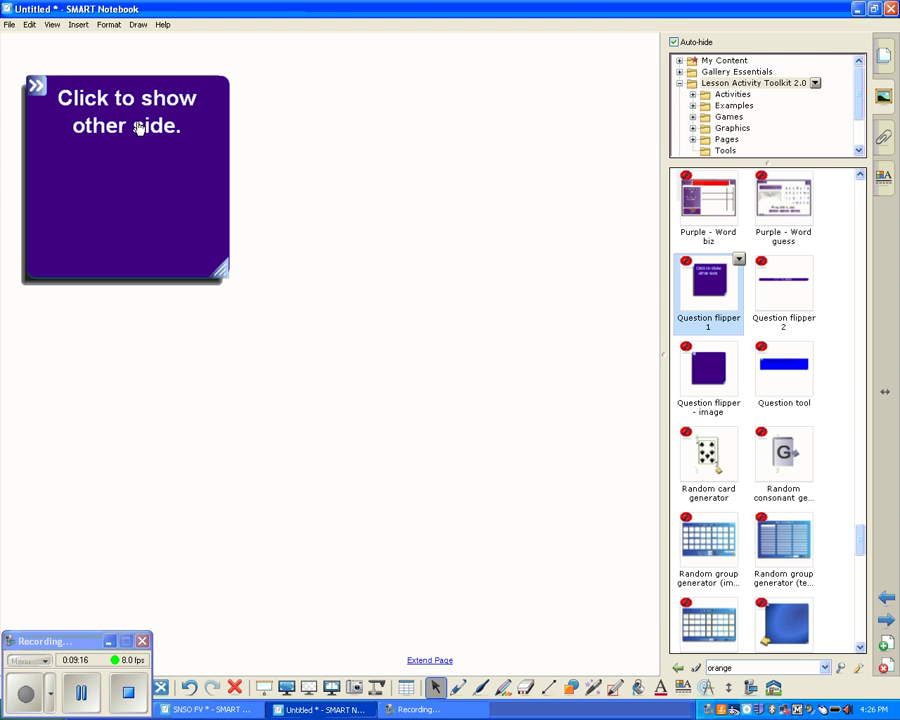
Step: Flip the question flipper to its other side and back, and enlarge it on the page
left_click(123, 190)
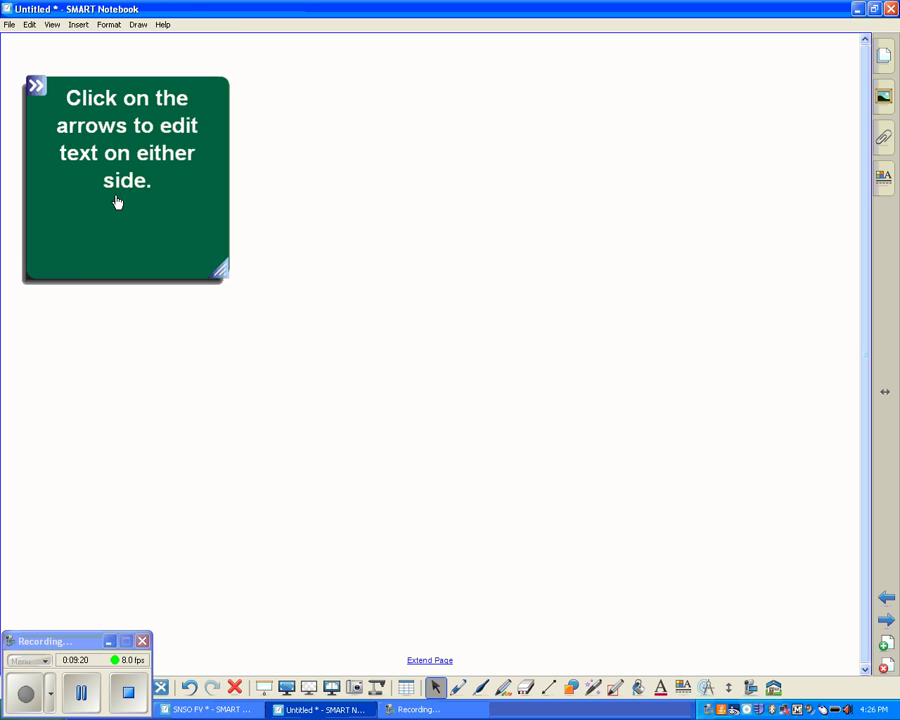
left_click(116, 200)
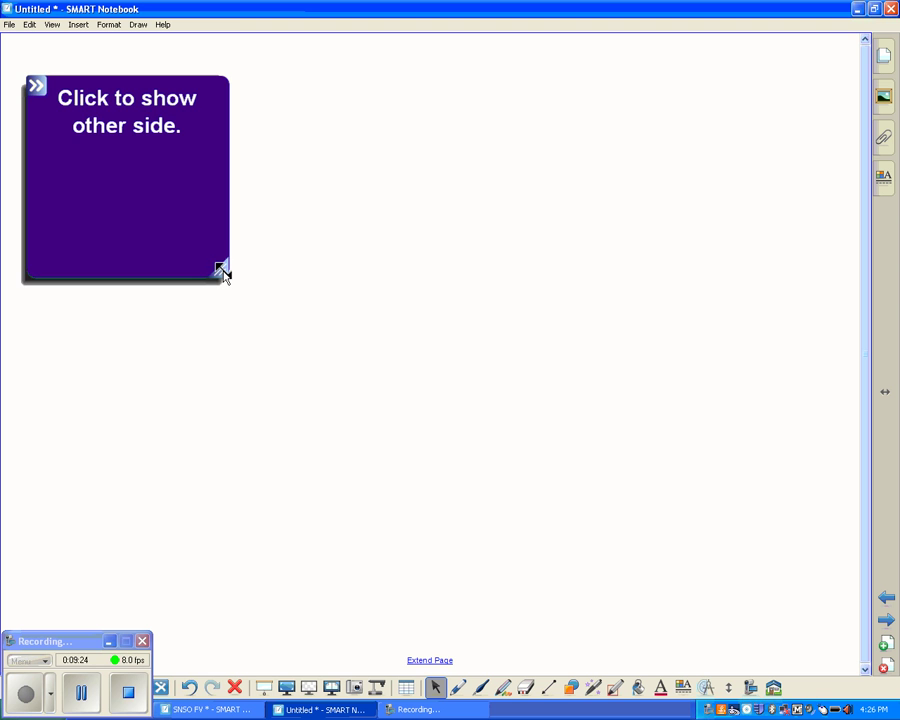
left_click_drag(223, 272, 354, 344)
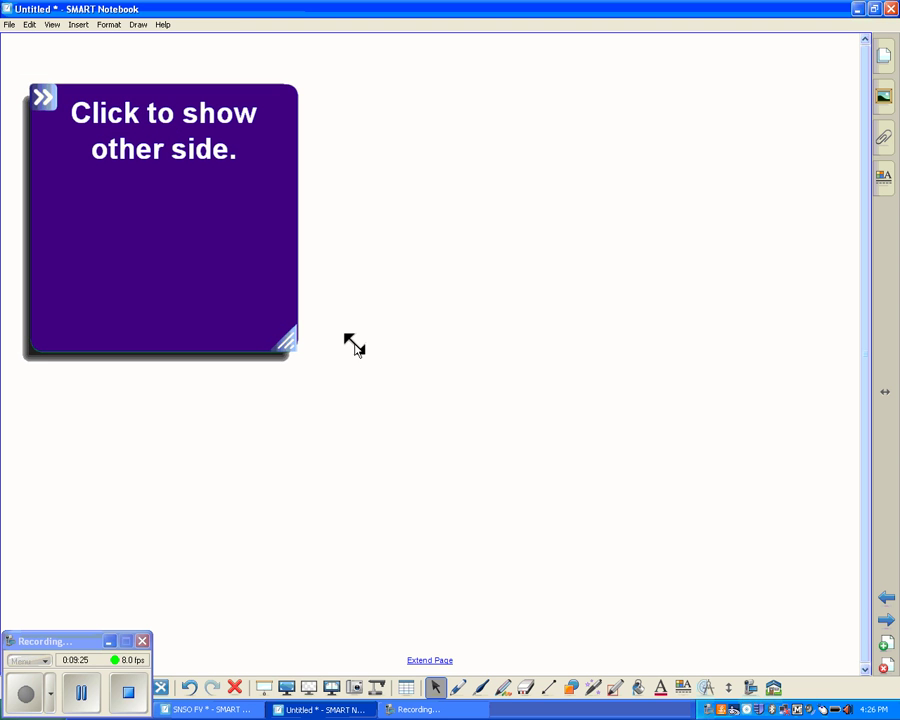
Step: Open the flipper for editing and replace its front text with "question"
left_click(43, 99)
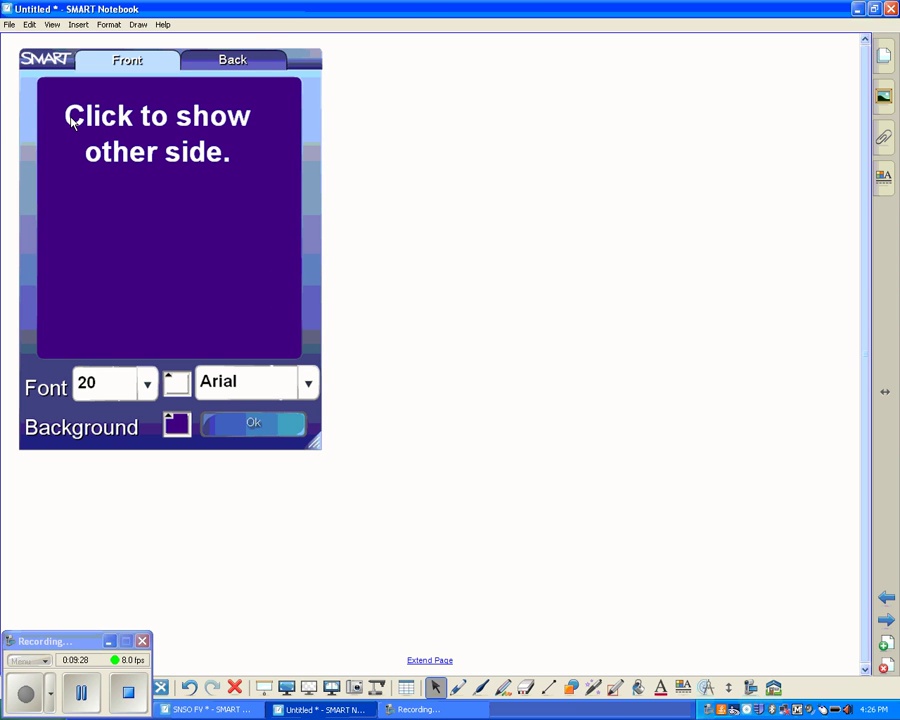
left_click(72, 122)
key("ctrl+a")
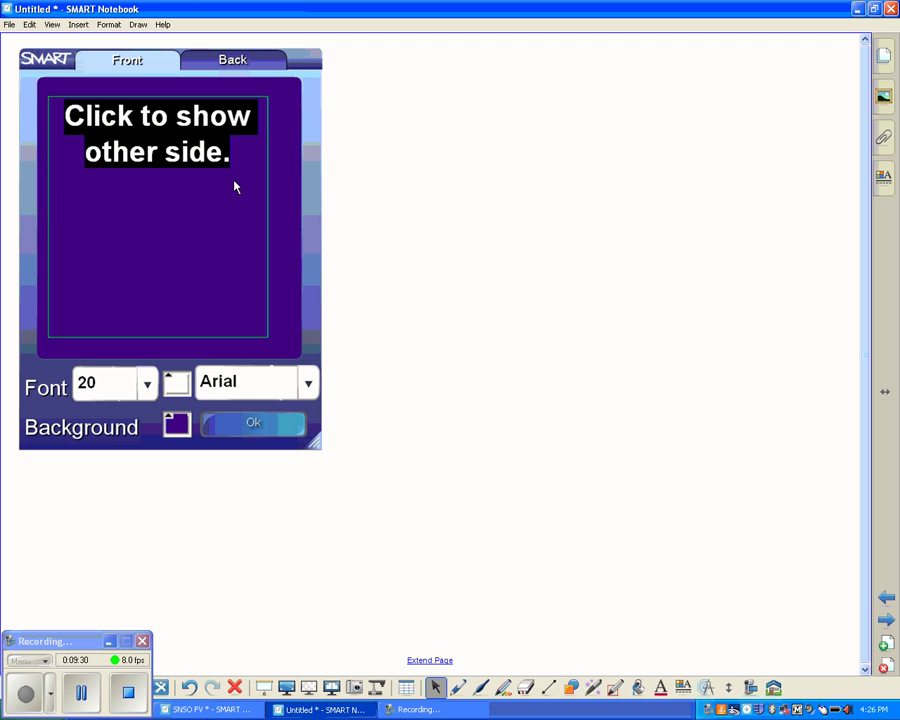
key("Delete")
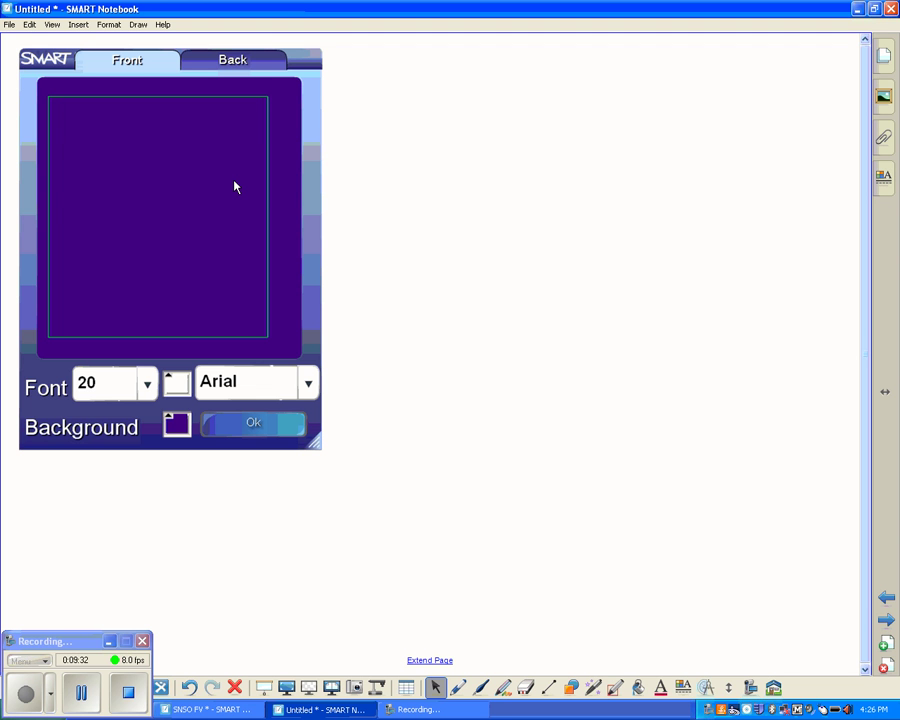
type("question")
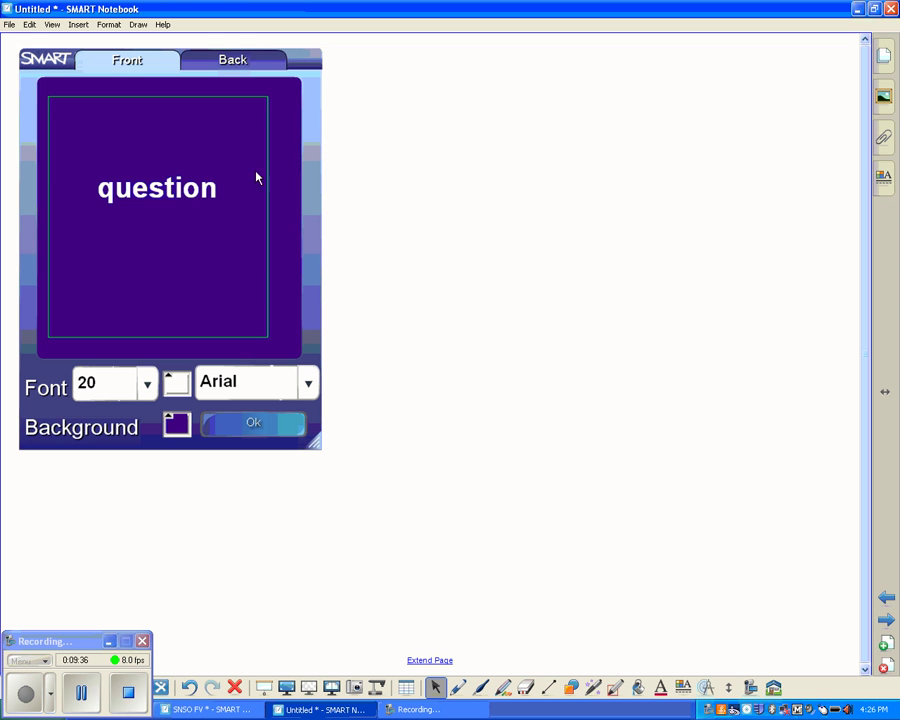
Step: Replace the text on the back of the flipper with "answer"
left_click(250, 63)
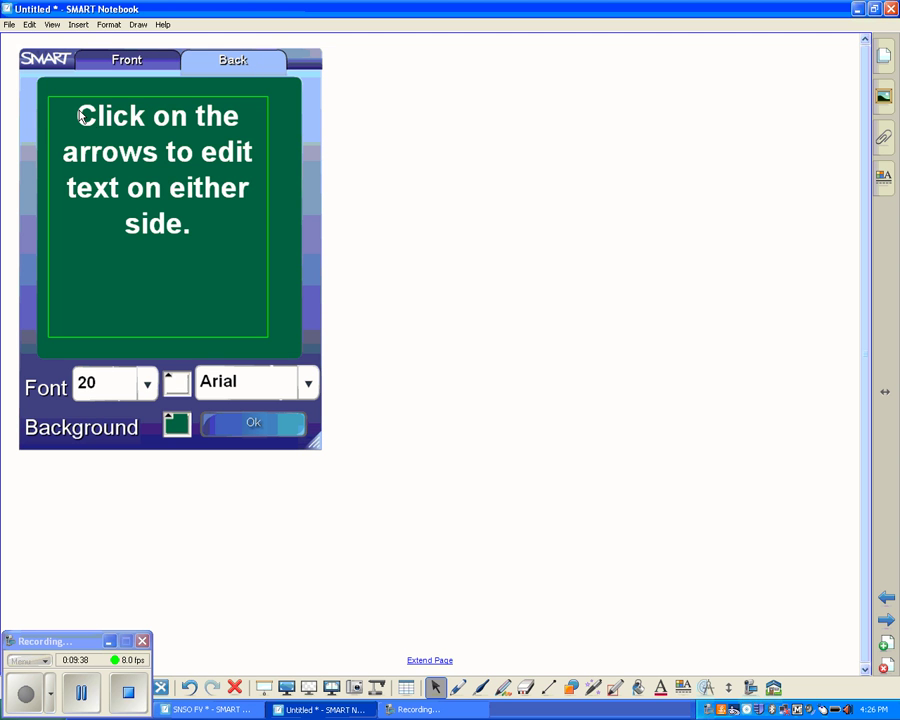
left_click_drag(80, 113, 213, 265)
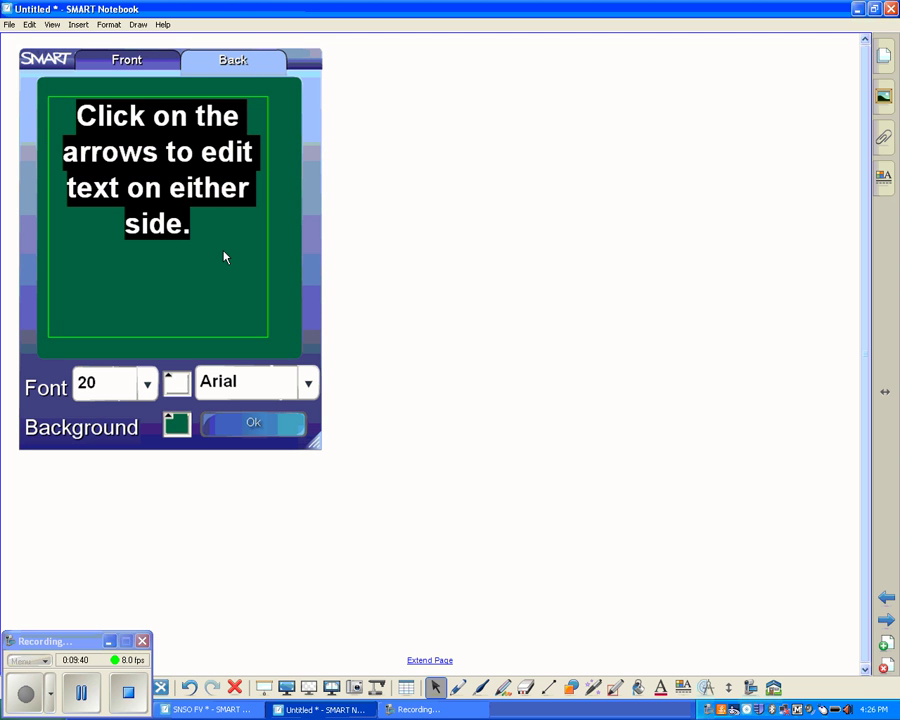
key("Delete")
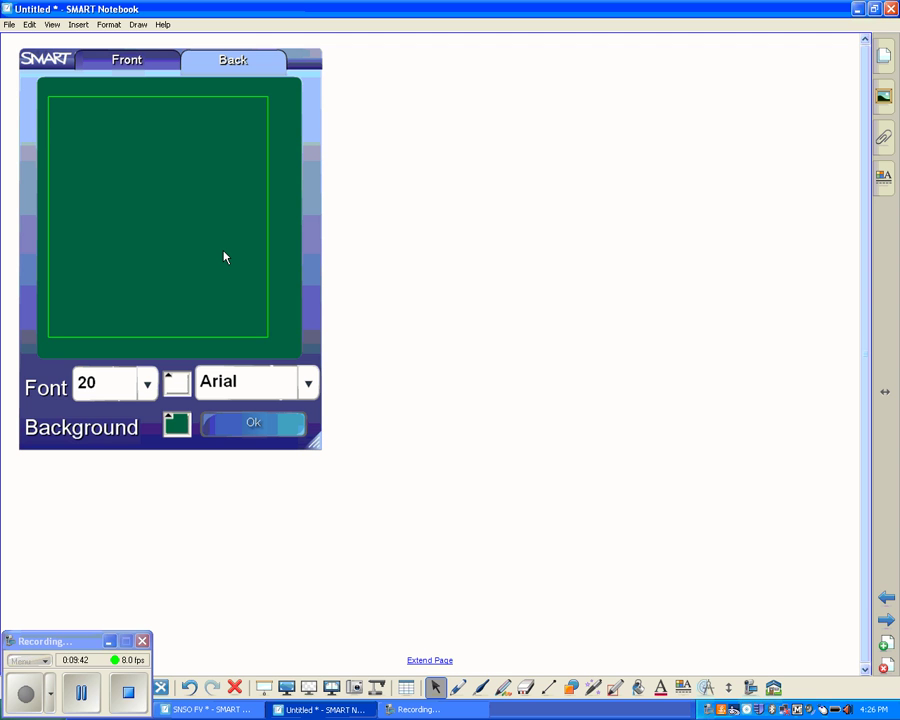
type("answer")
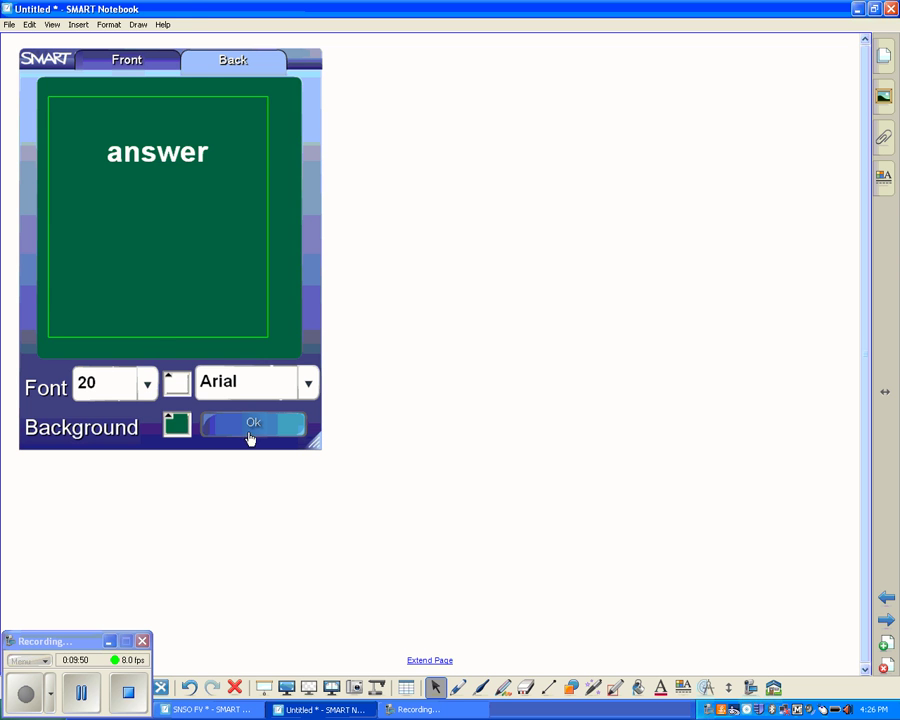
Step: Recheck the front side, apply the flipper edits, and test the flipper by turning it over and back
left_click(137, 61)
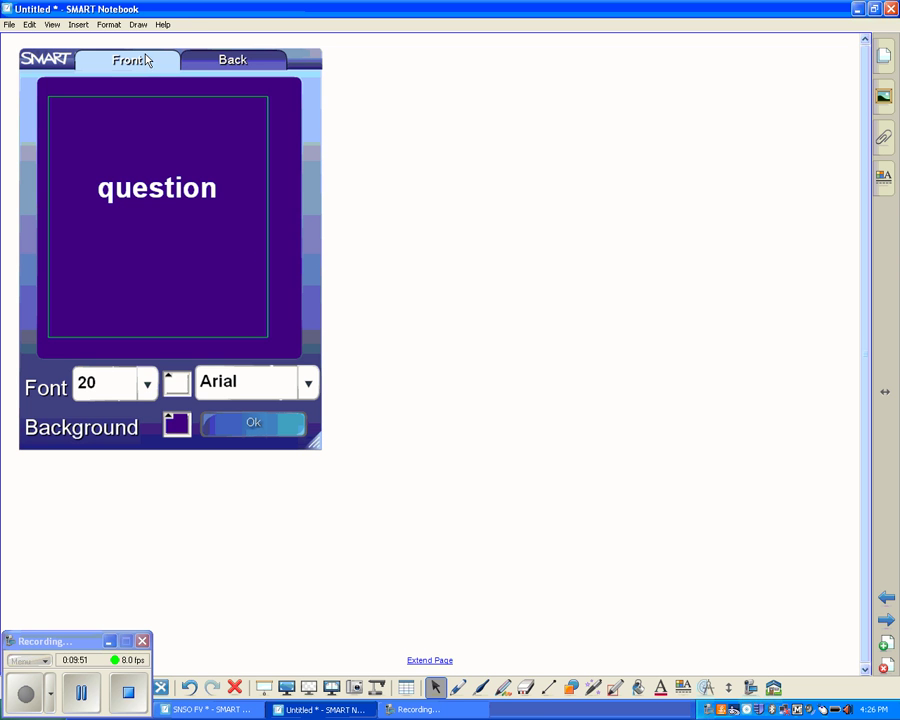
left_click(265, 428)
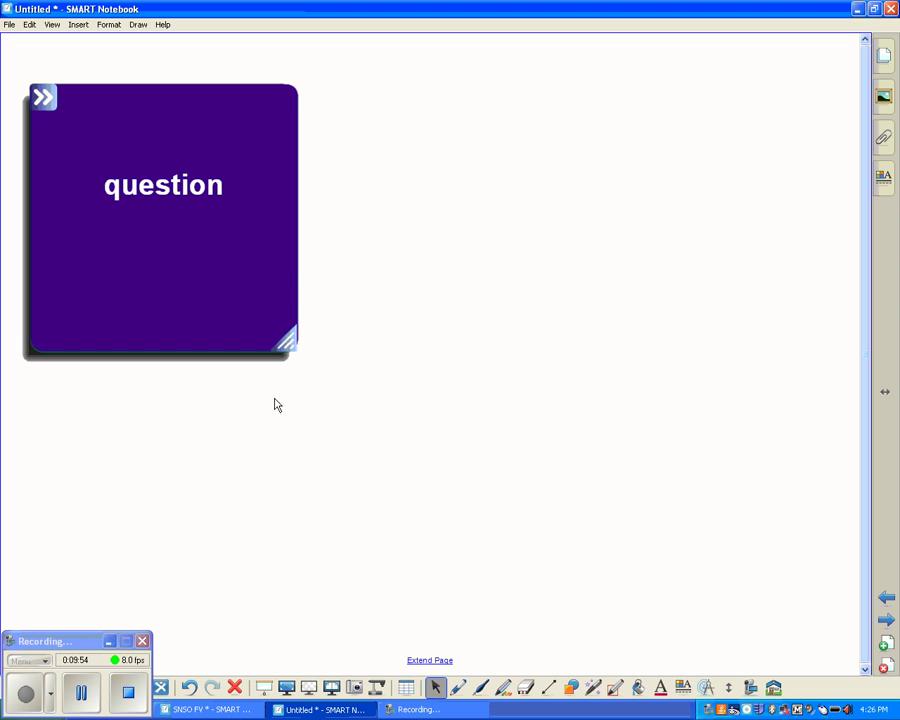
left_click(157, 241)
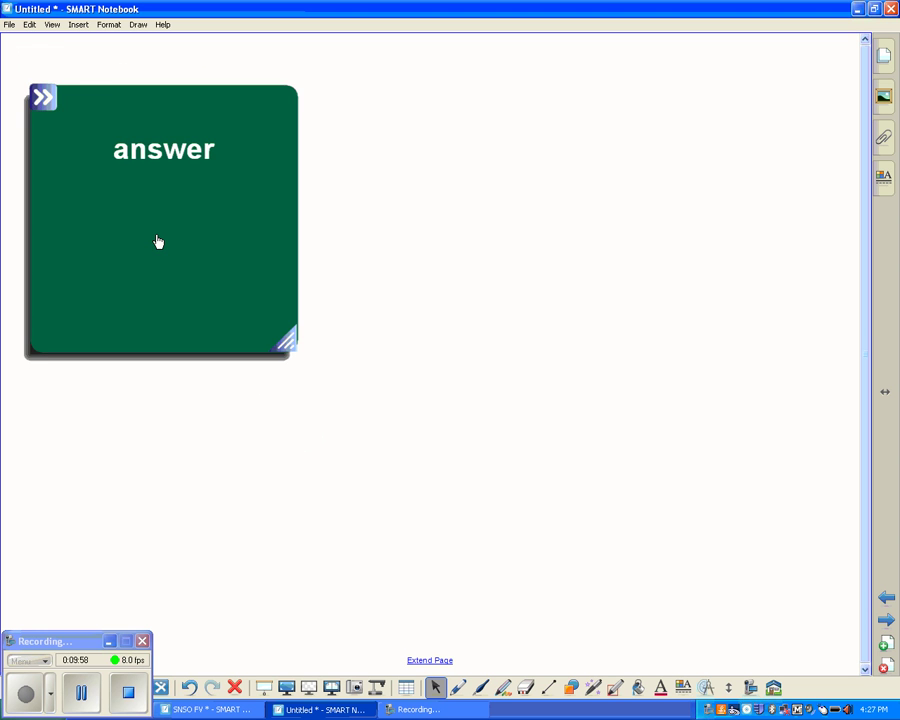
left_click(157, 241)
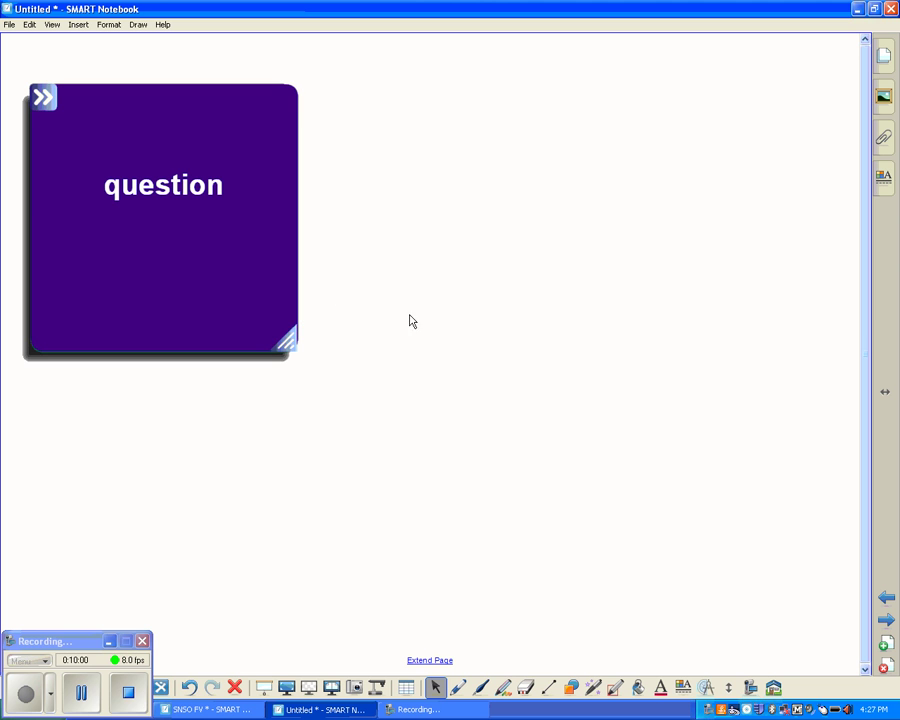